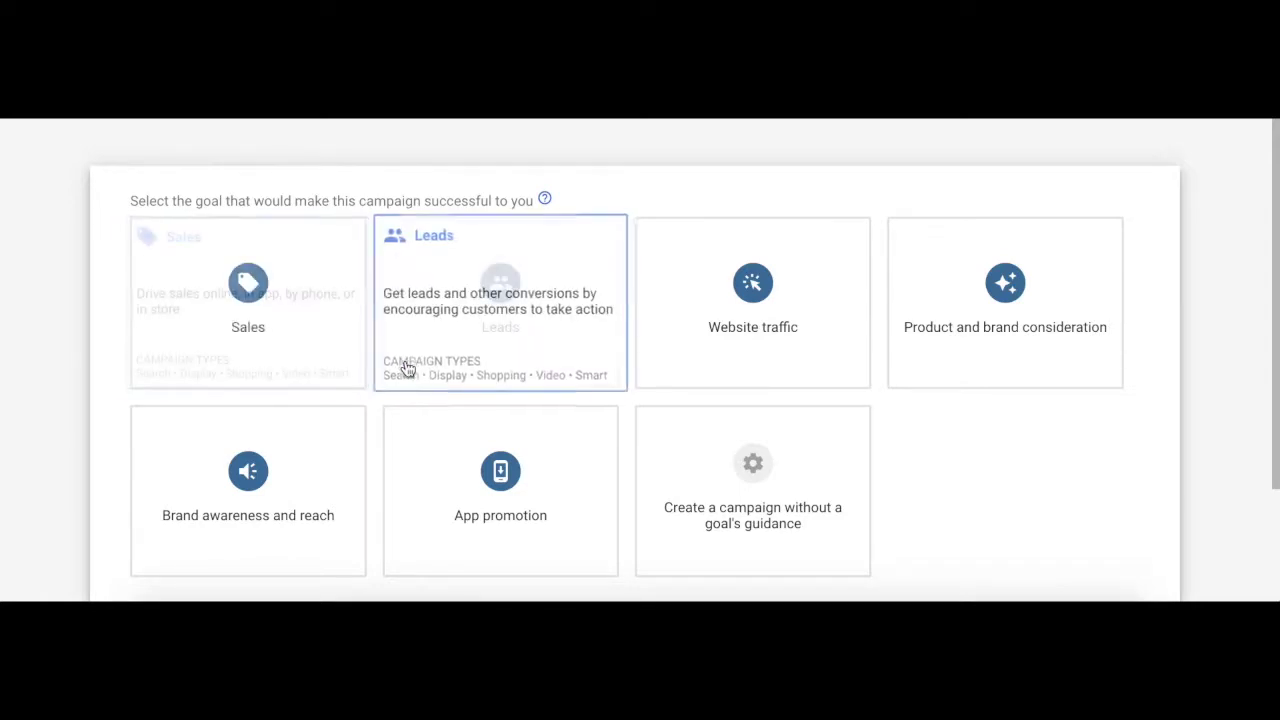
Step: Set up a Display campaign with the Brand awareness and reach goal and fill in the business's website
mouse_move(652, 366)
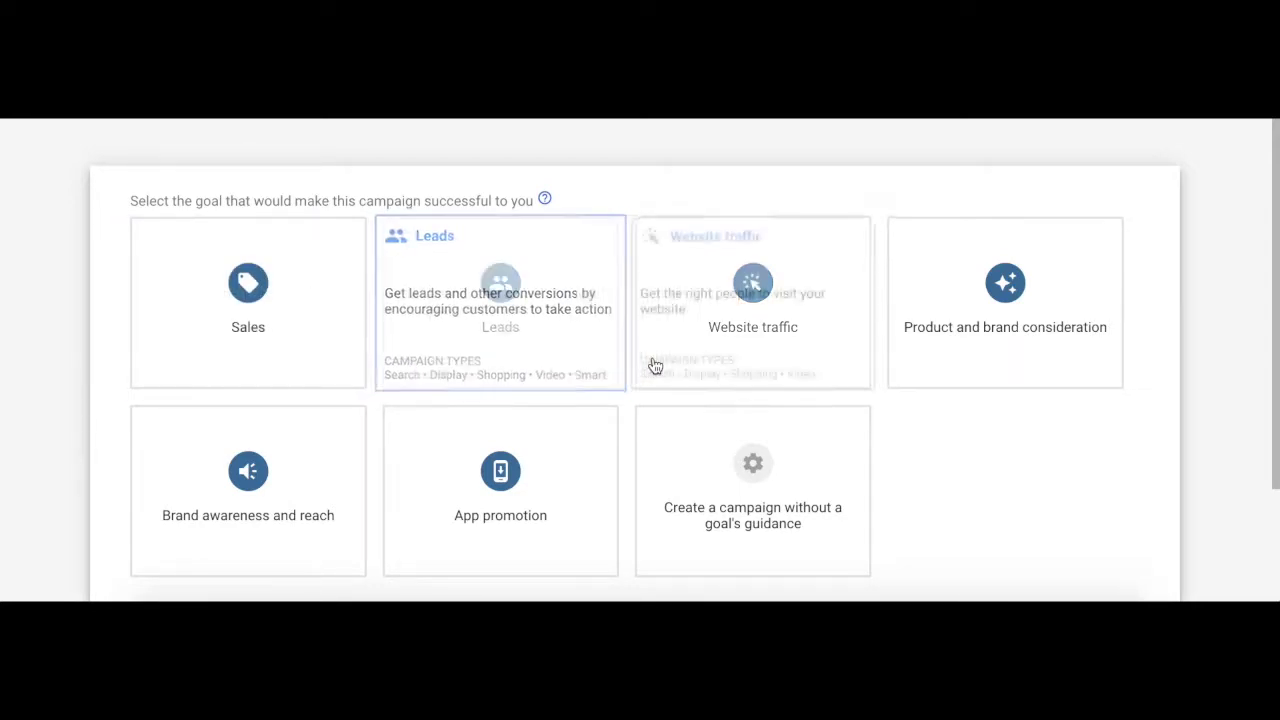
mouse_move(930, 367)
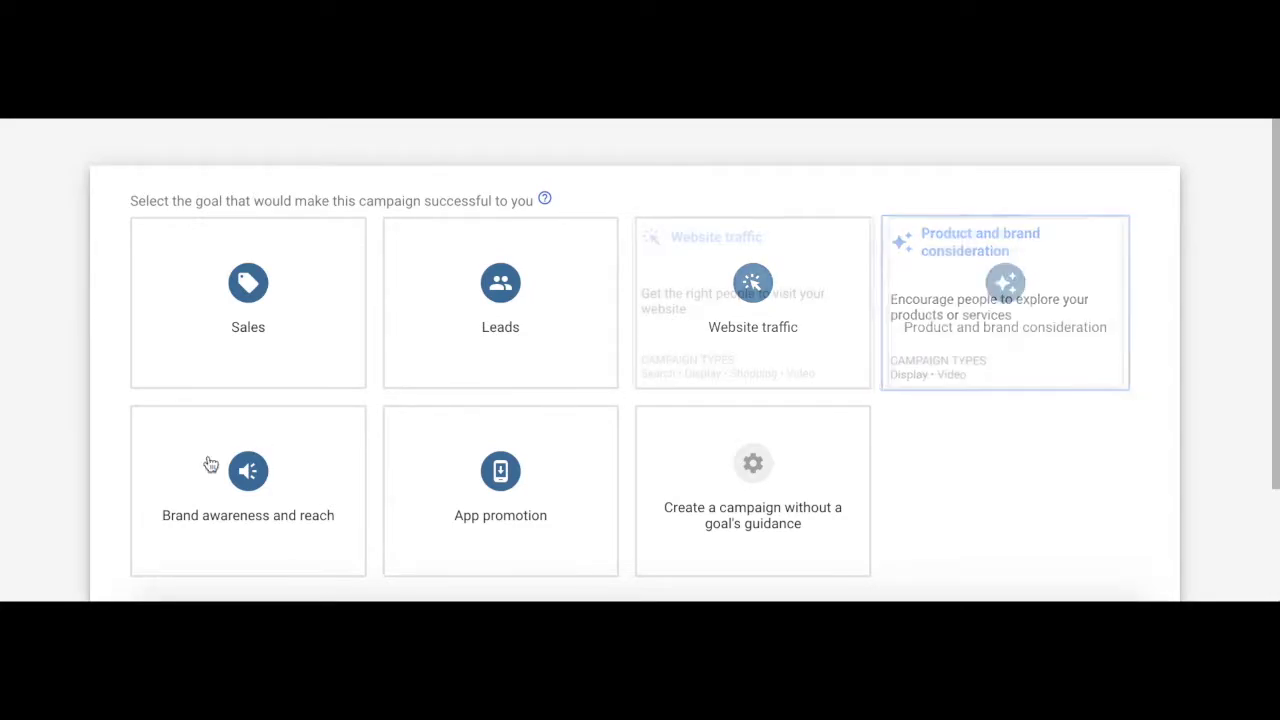
mouse_move(133, 483)
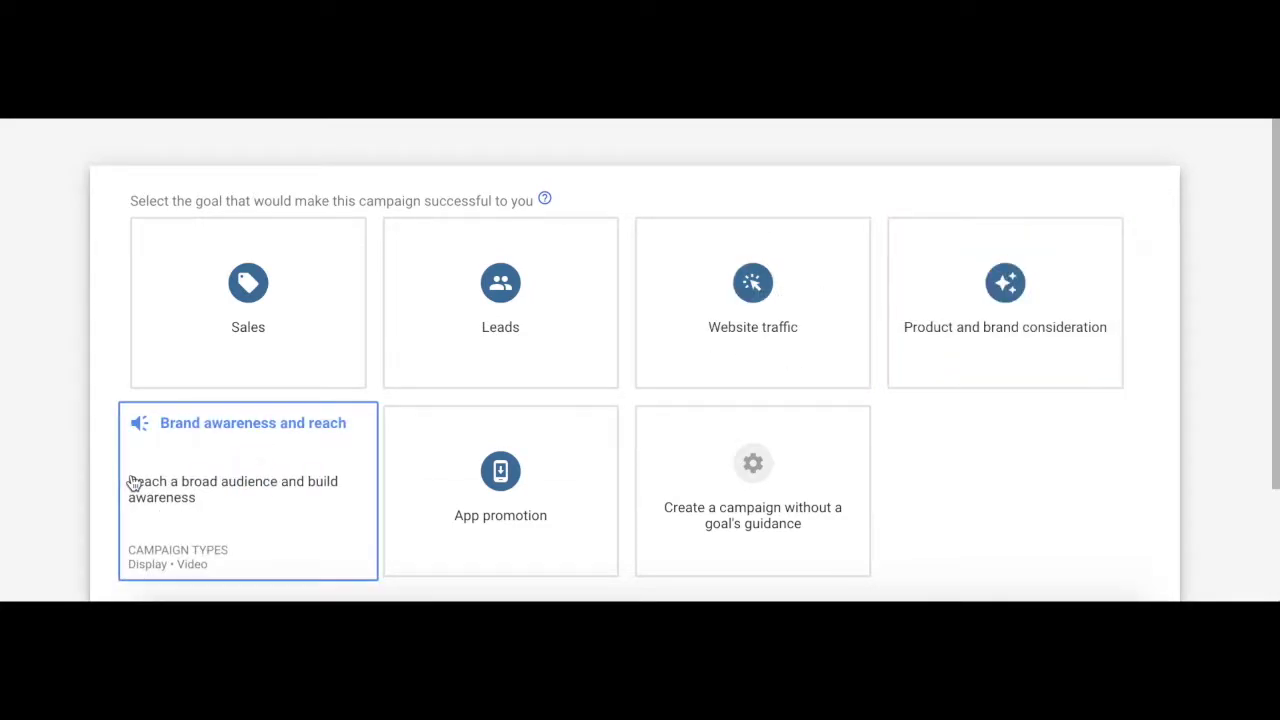
click(260, 516)
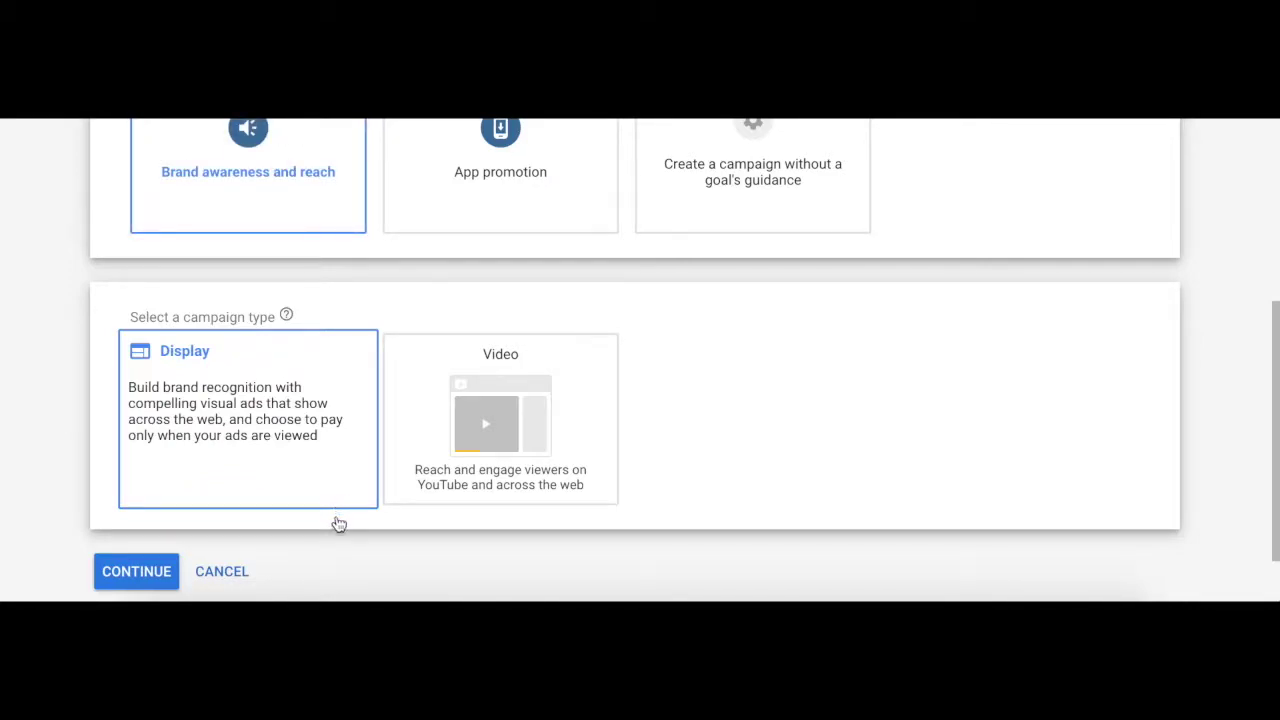
click(303, 476)
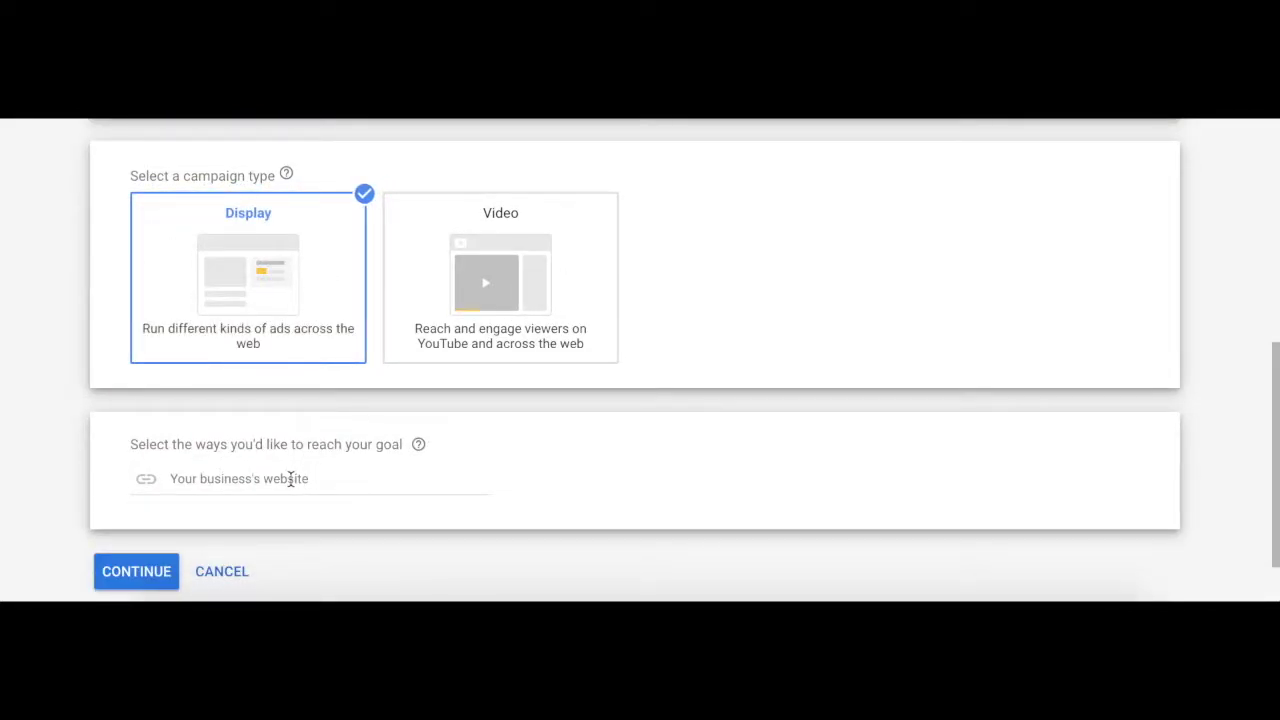
click(290, 478)
text(w)
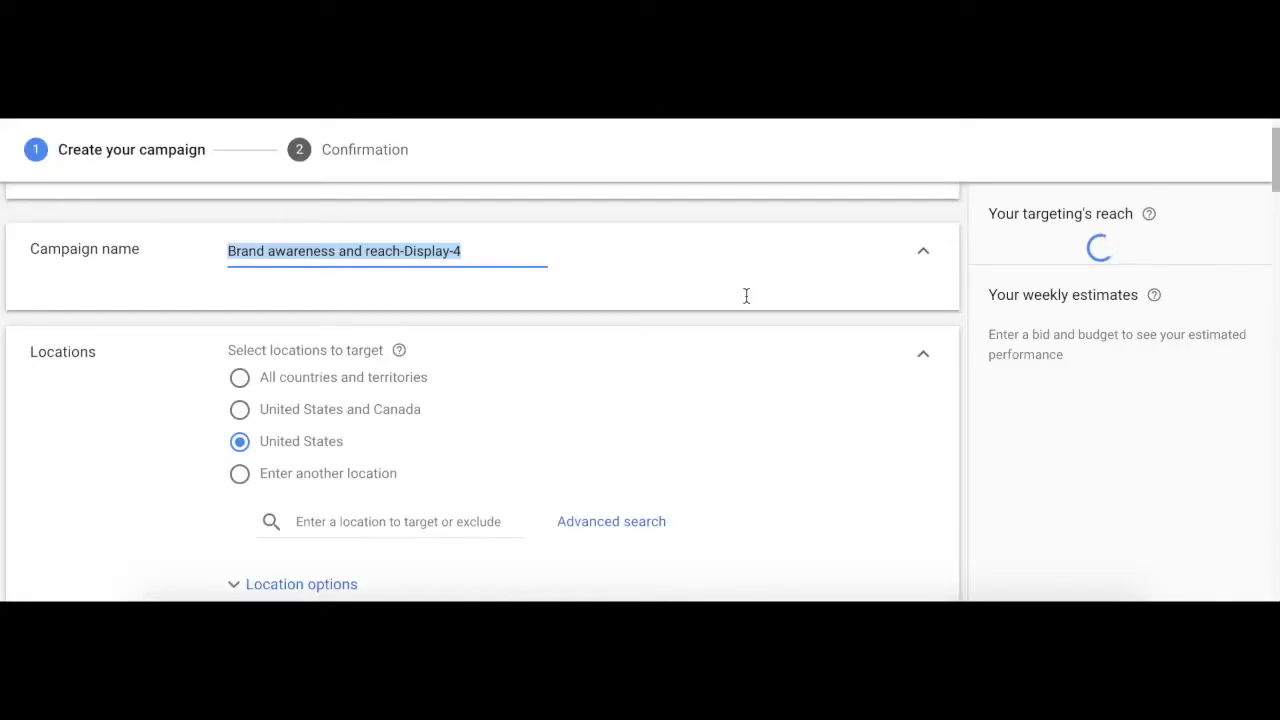
Step: Name the campaign Higher Education and target the United States
text(Higher Education)
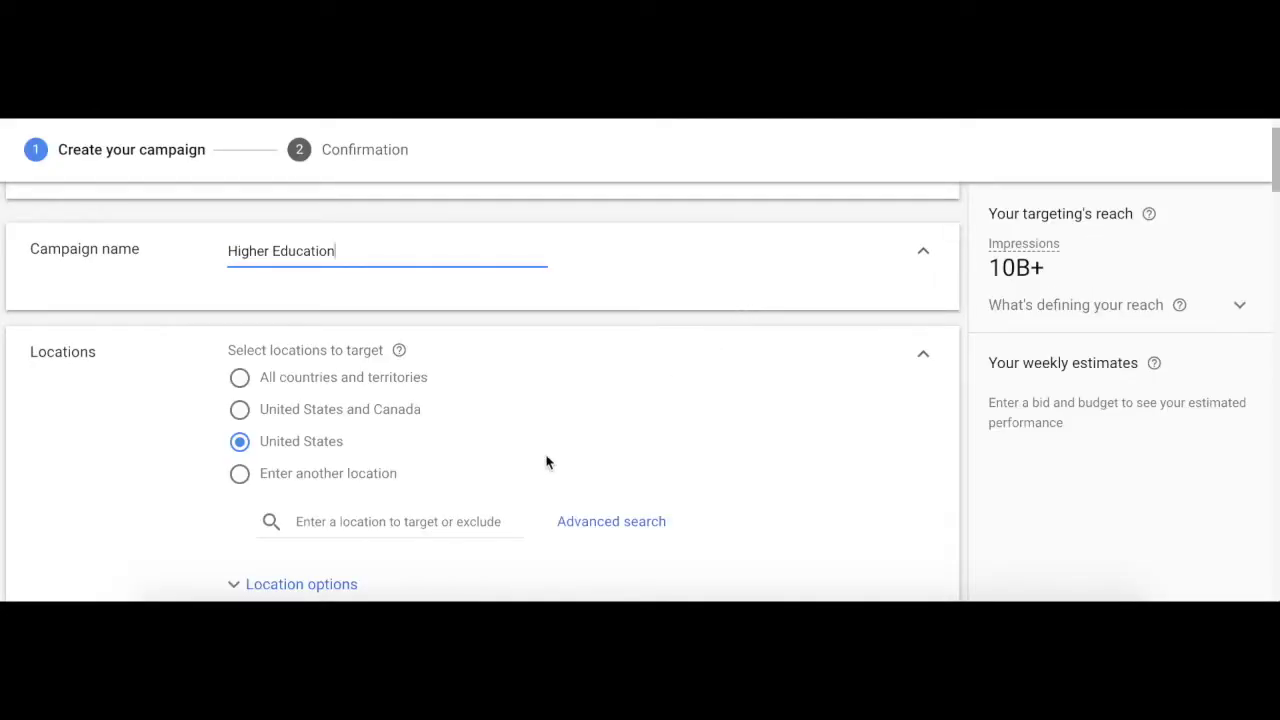
click(241, 447)
Step: Review the location search, language, bidding, daily budget and ad rotation settings of the campaign
scroll(241, 450, down, 3)
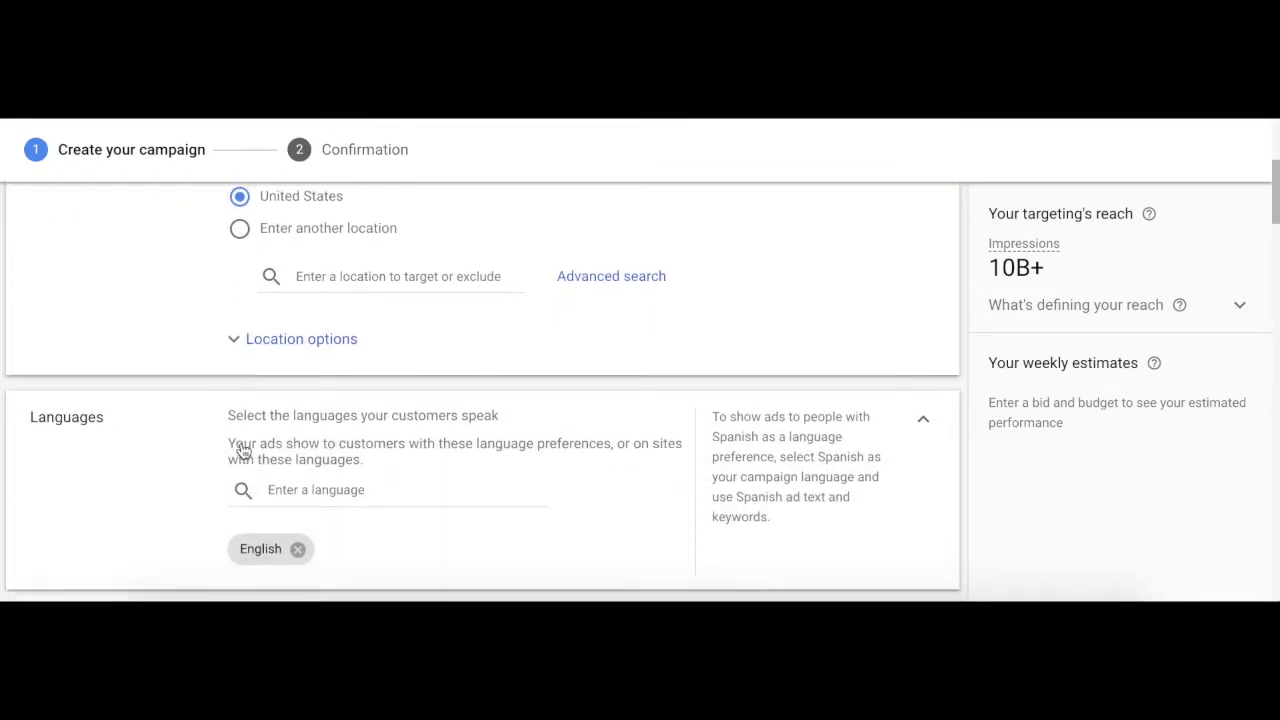
click(361, 277)
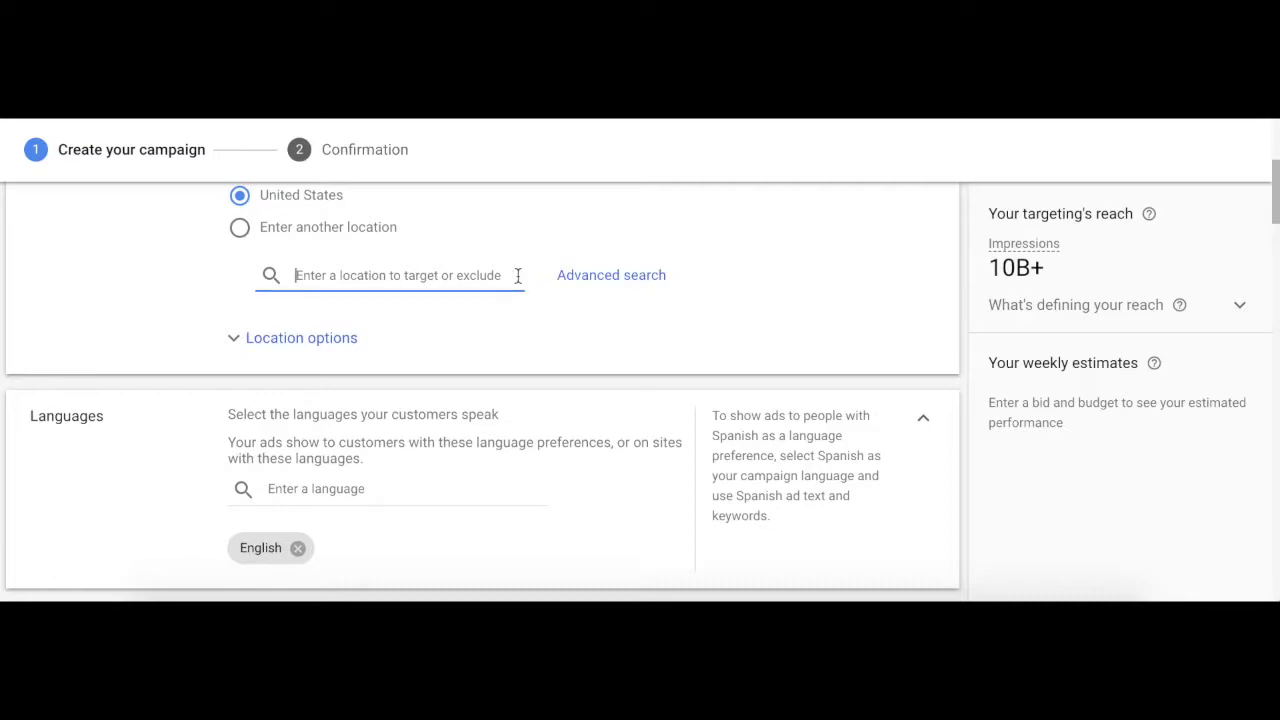
click(586, 283)
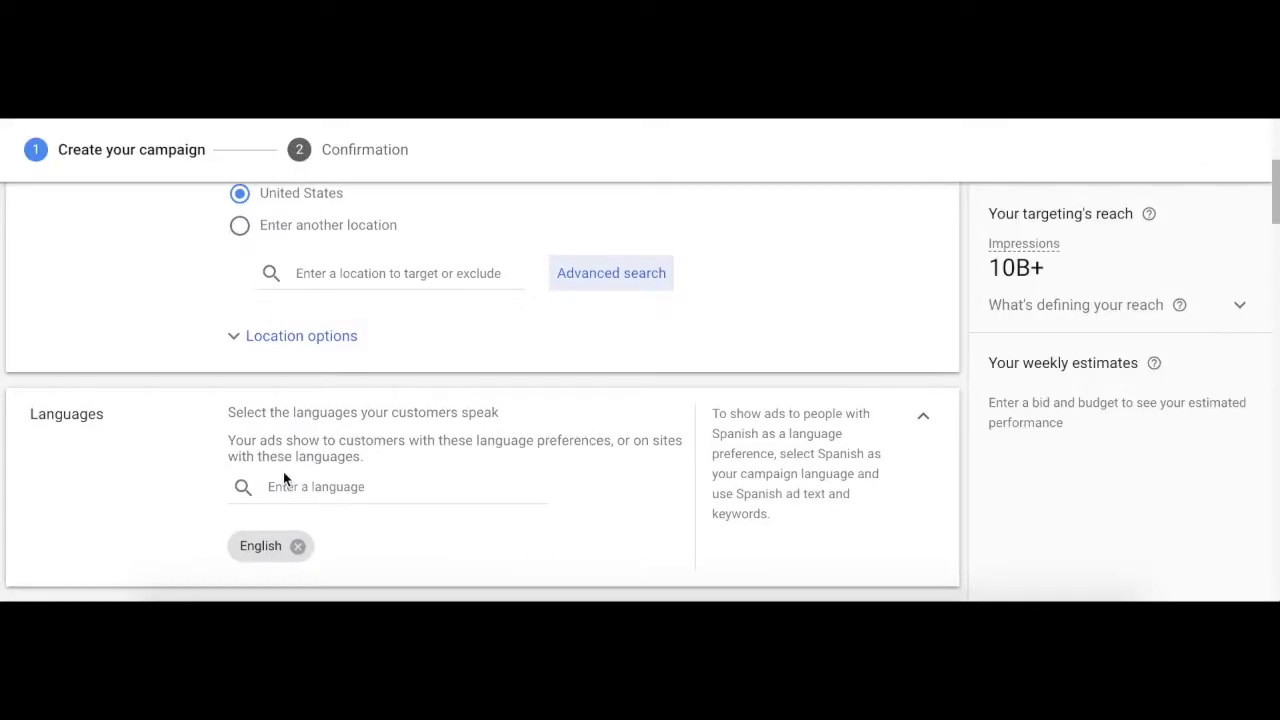
scroll(283, 475, down, 4)
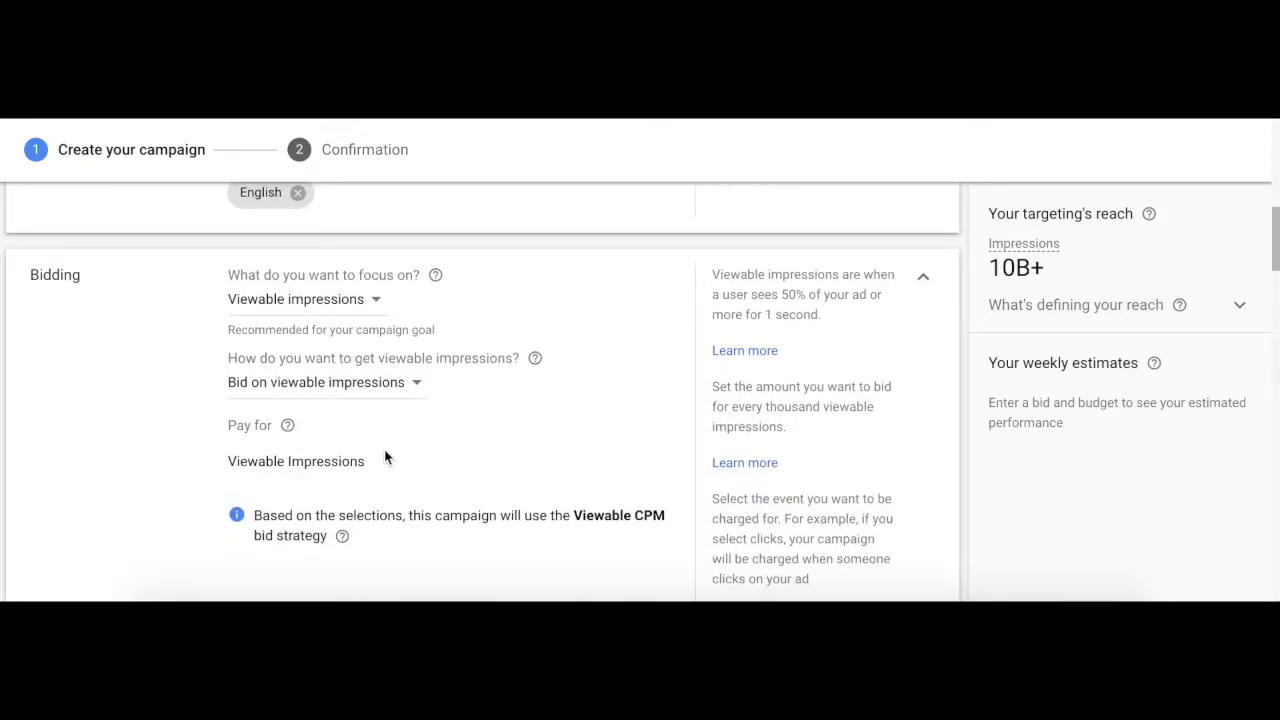
scroll(385, 457, down, 2)
scroll(385, 457, down, 3)
scroll(385, 457, down, 1)
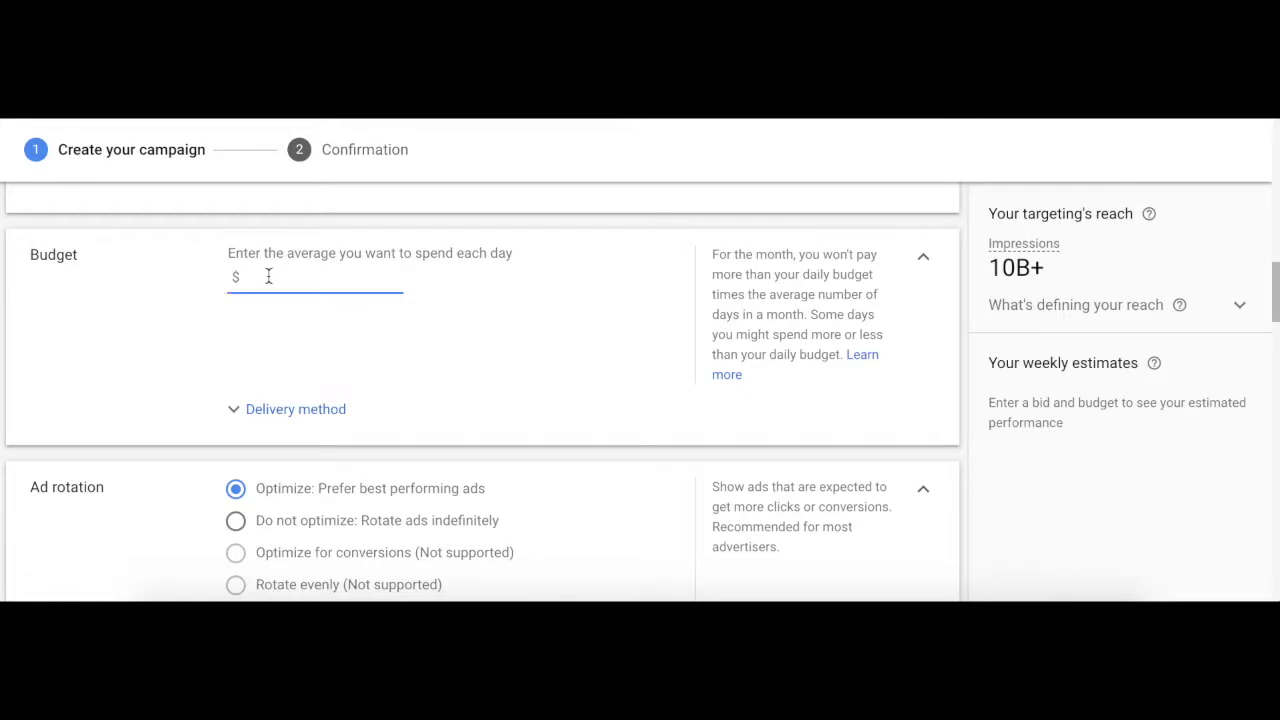
click(310, 328)
scroll(310, 328, down, 1)
scroll(310, 328, down, 1)
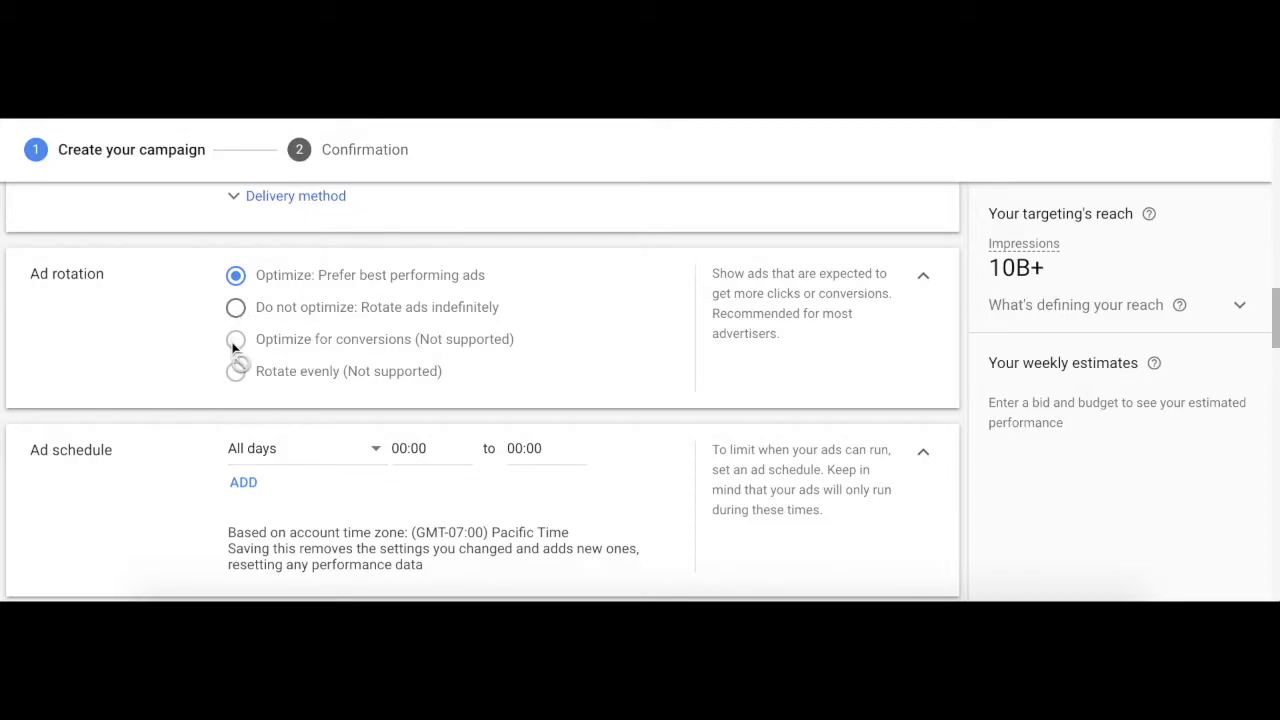
Step: Set the ad schedule to run on all days from 09:00 to 17:00
scroll(234, 369, down, 3)
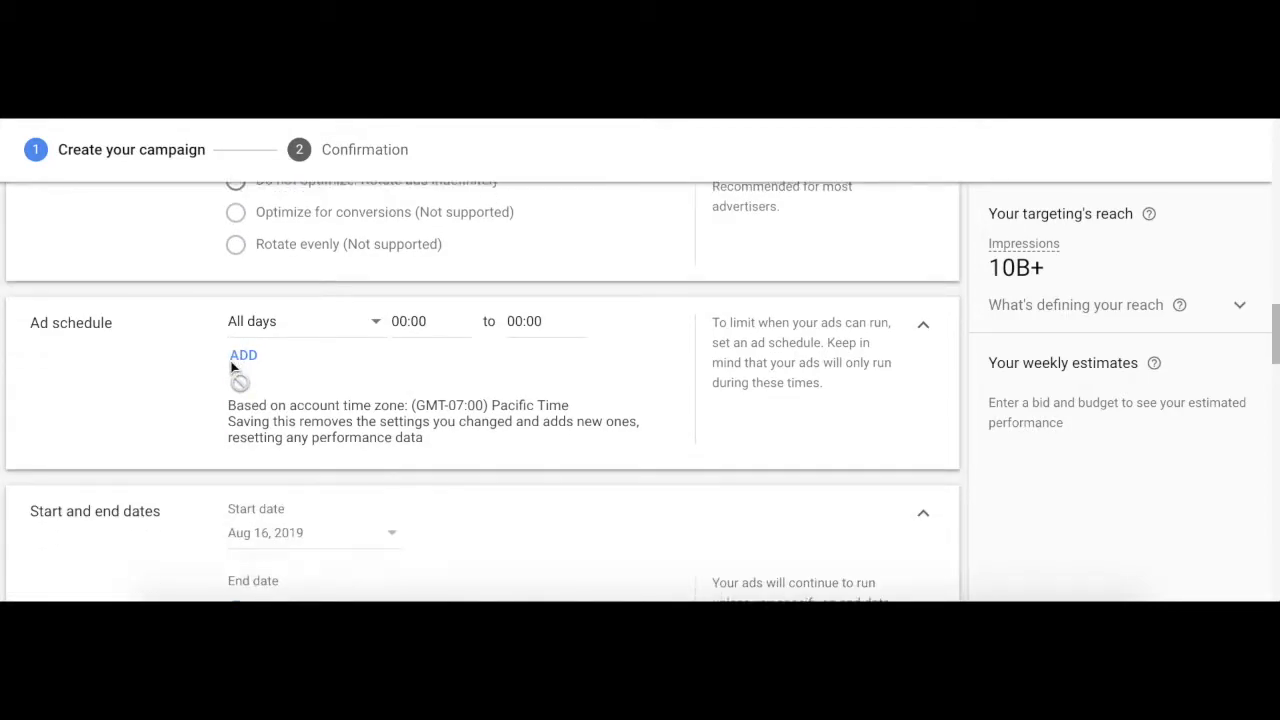
click(423, 288)
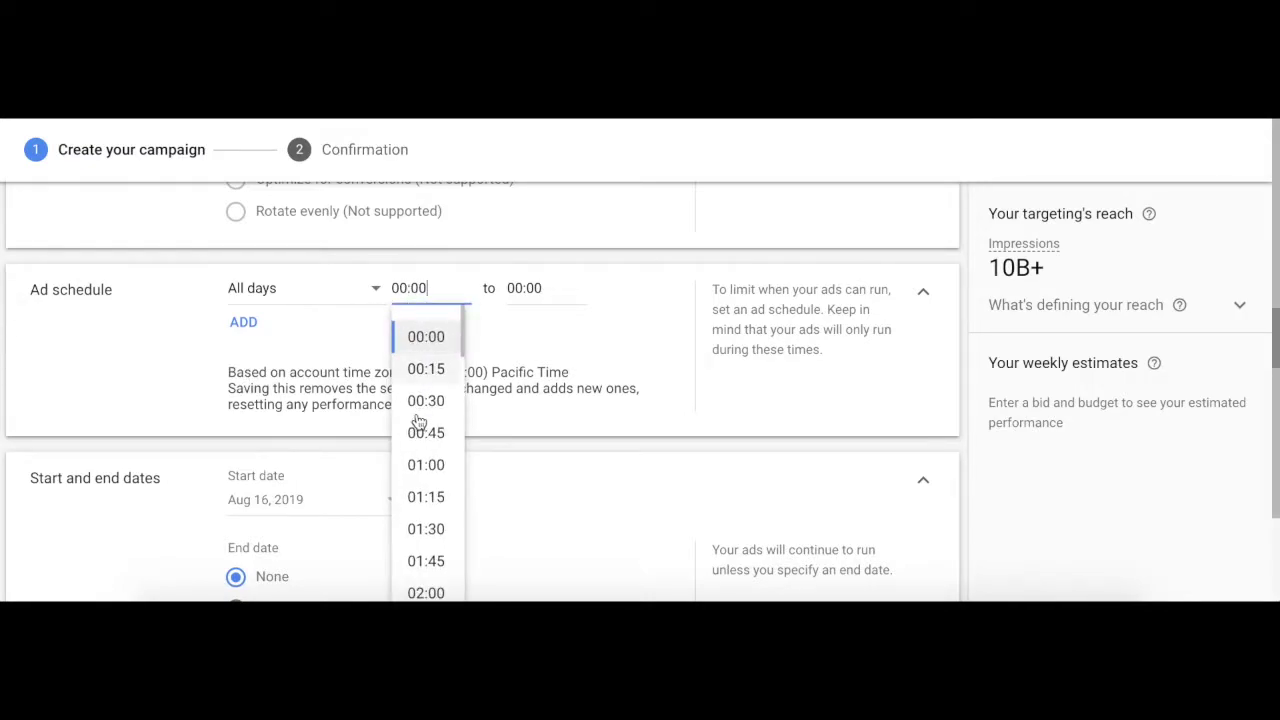
scroll(418, 422, down, 3)
scroll(418, 422, down, 10)
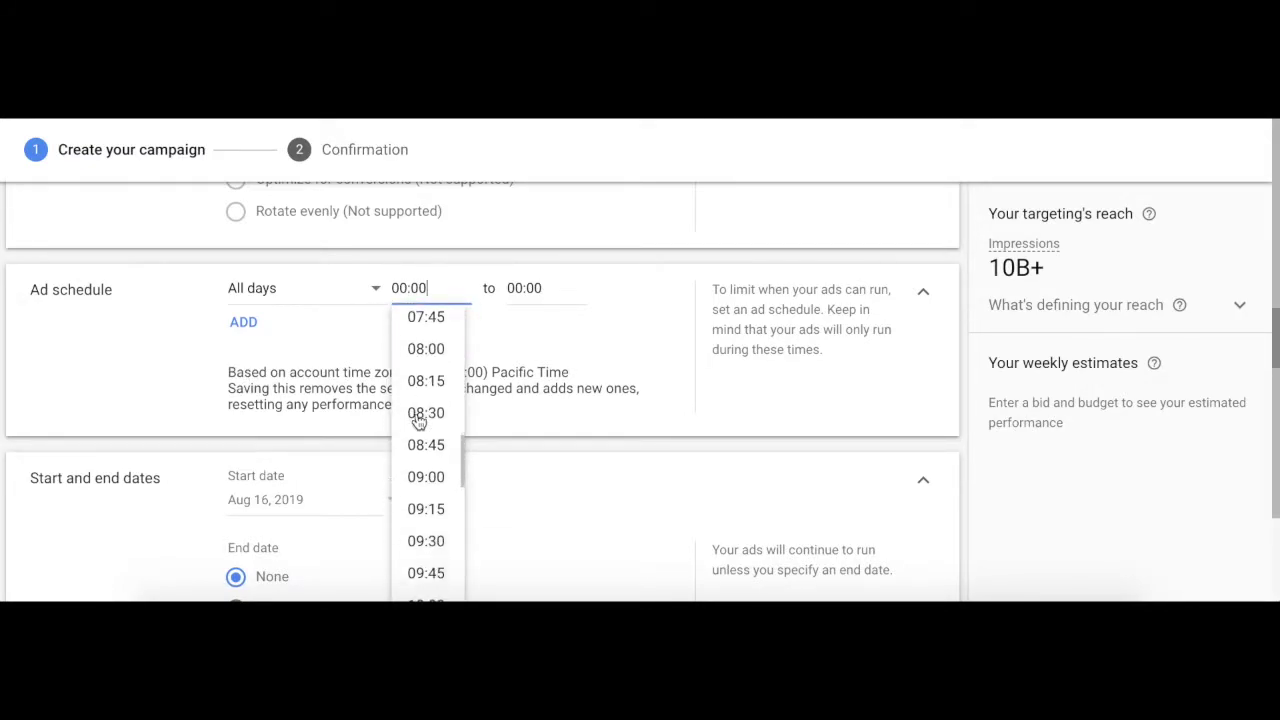
click(426, 477)
click(560, 289)
scroll(546, 550, down, 18)
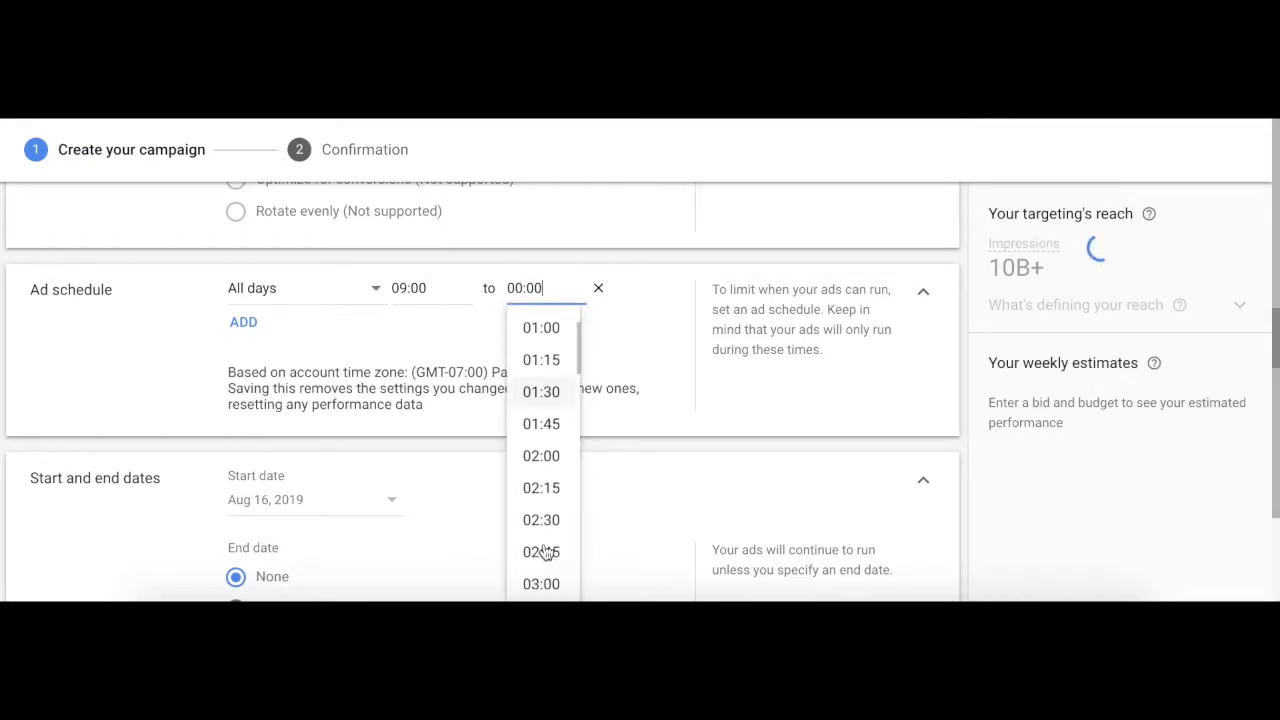
scroll(546, 552, down, 3)
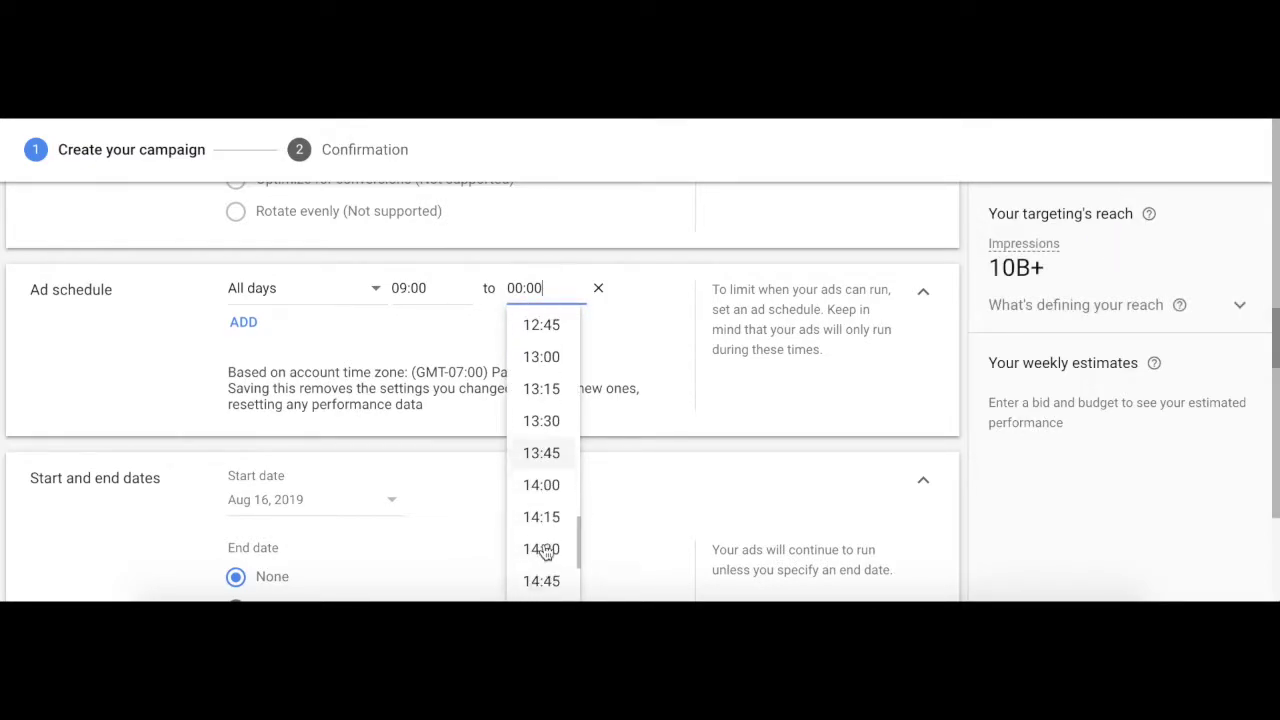
scroll(546, 552, down, 4)
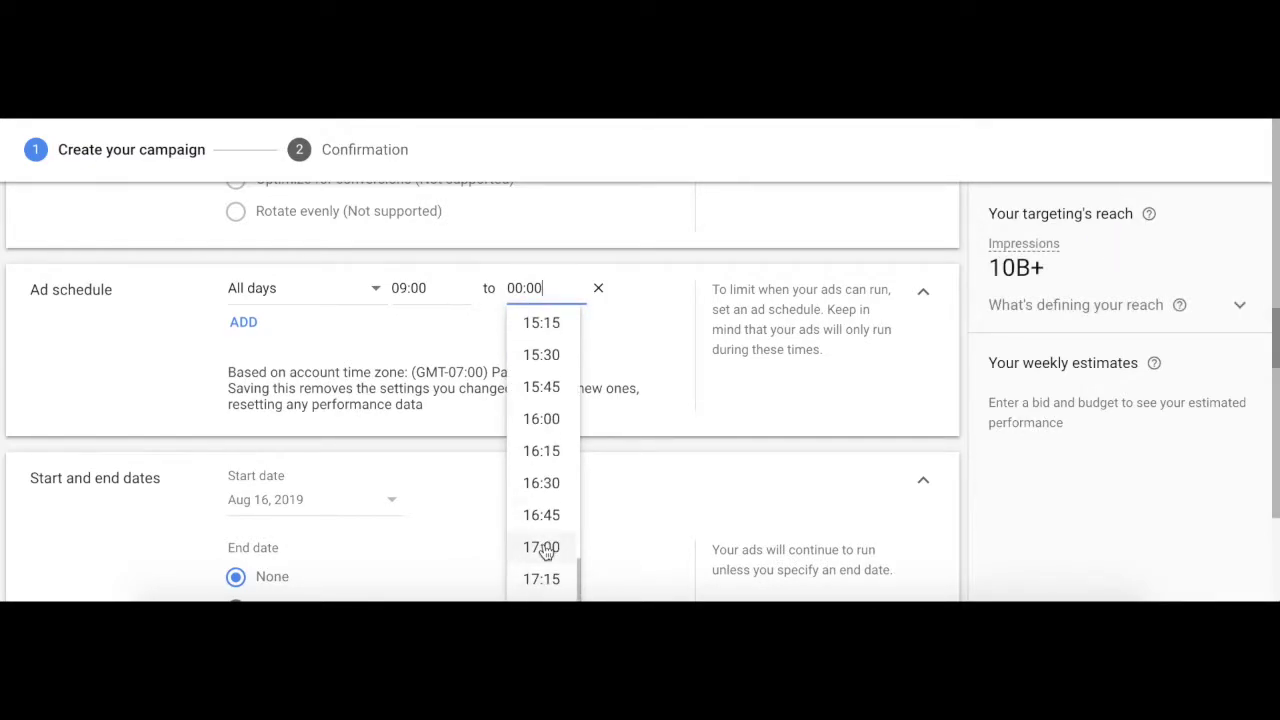
click(541, 548)
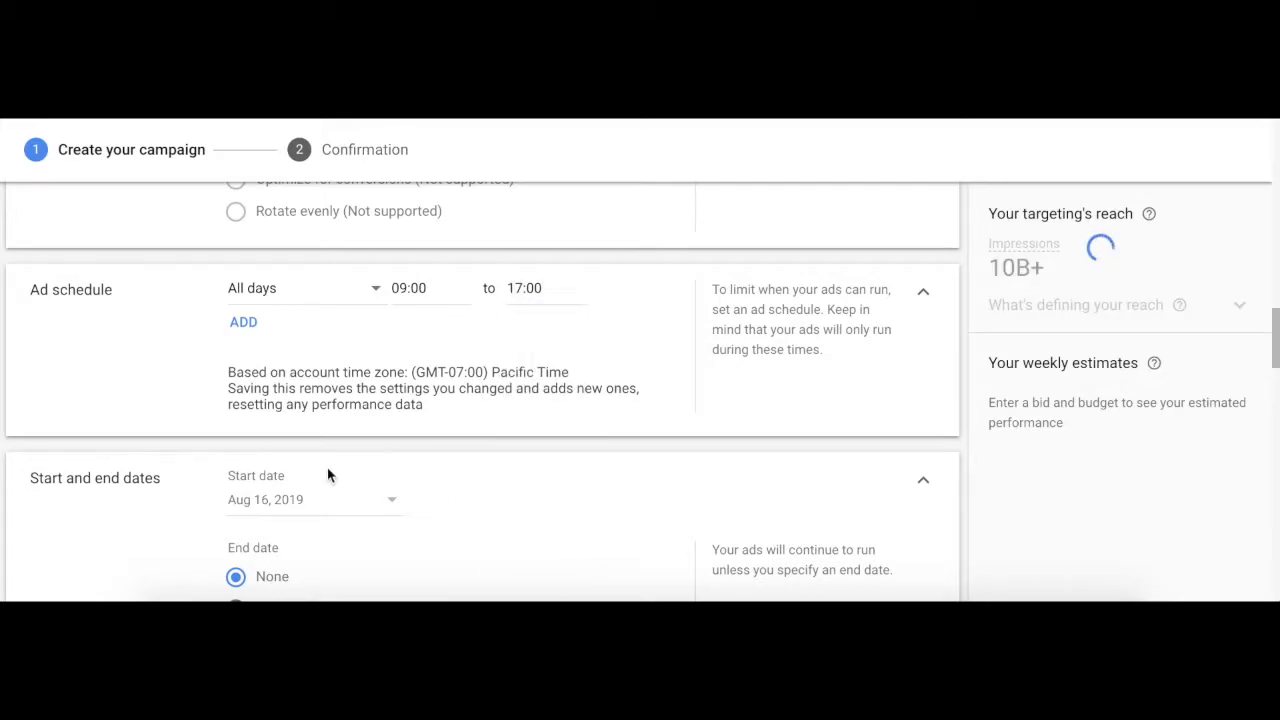
Step: Give the campaign an end date of Aug 30, 2019
scroll(328, 475, down, 2)
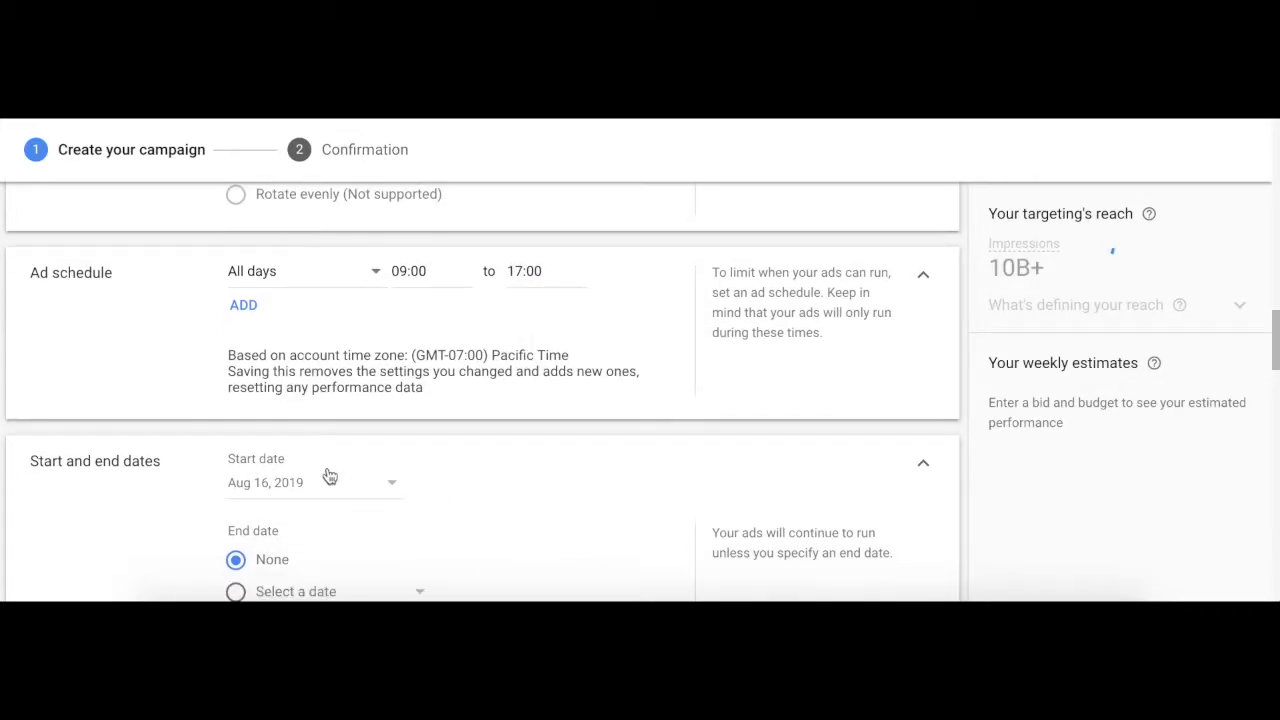
scroll(327, 475, down, 1)
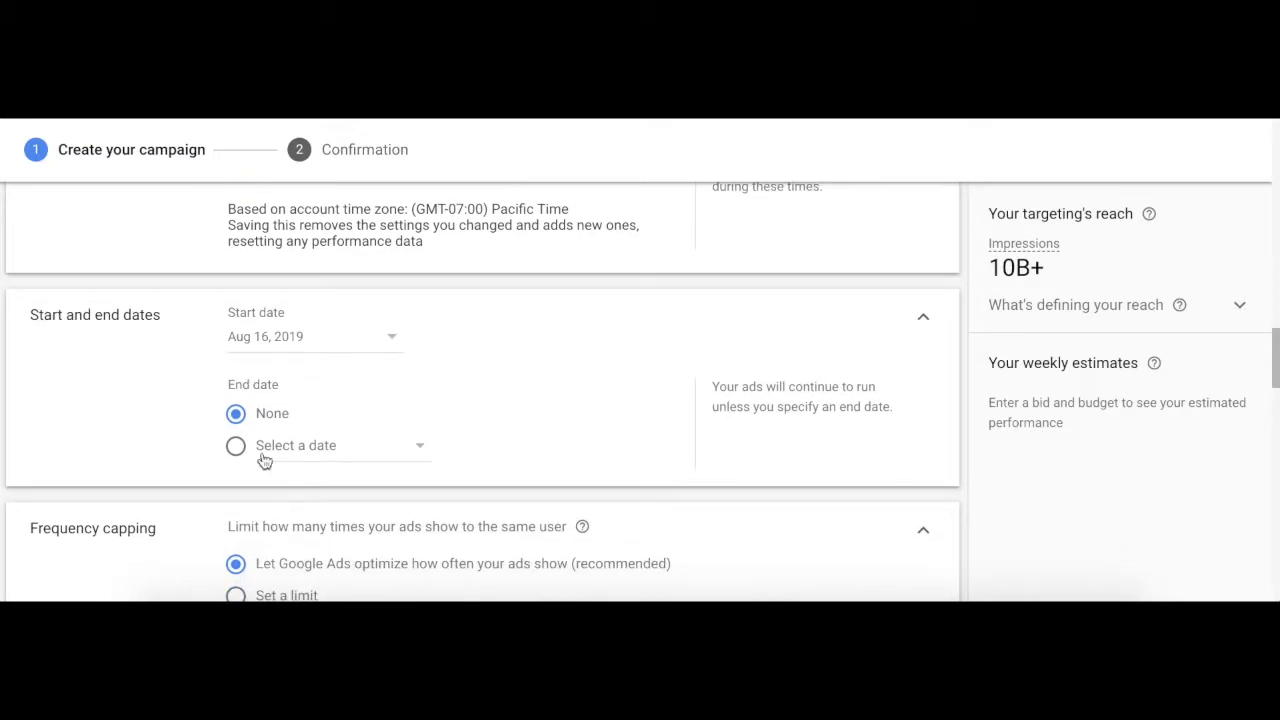
click(237, 450)
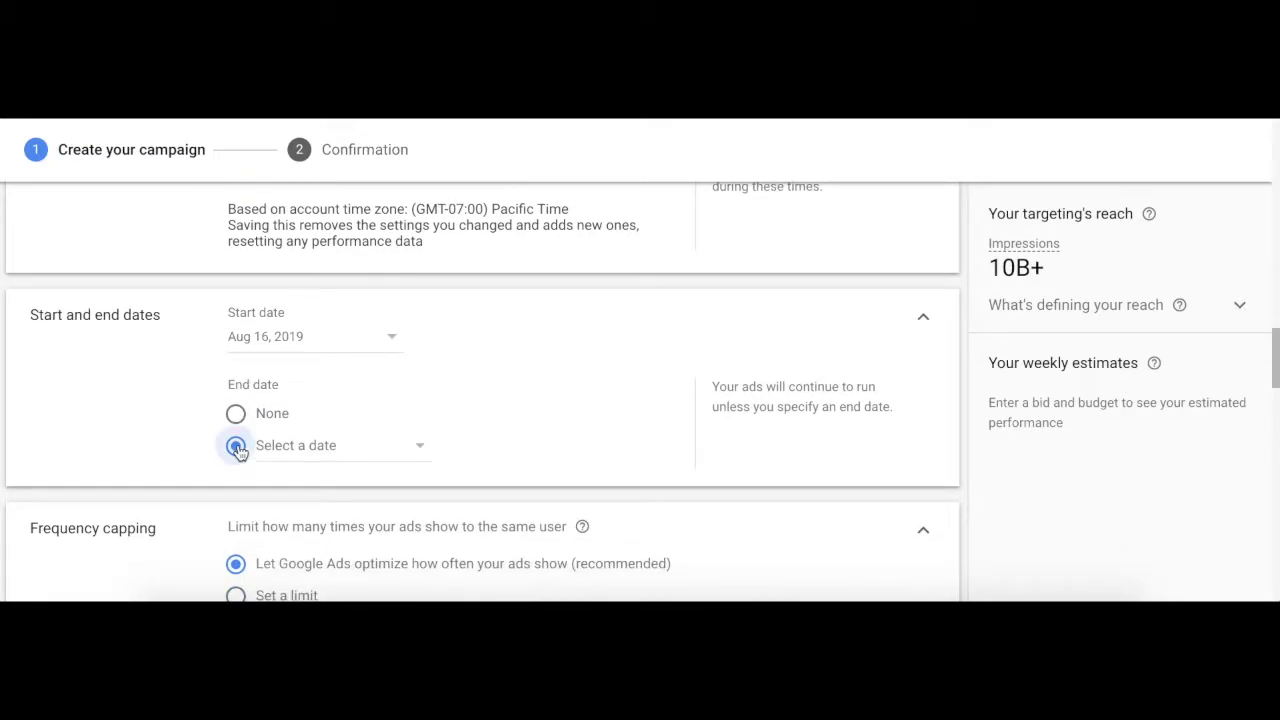
click(410, 453)
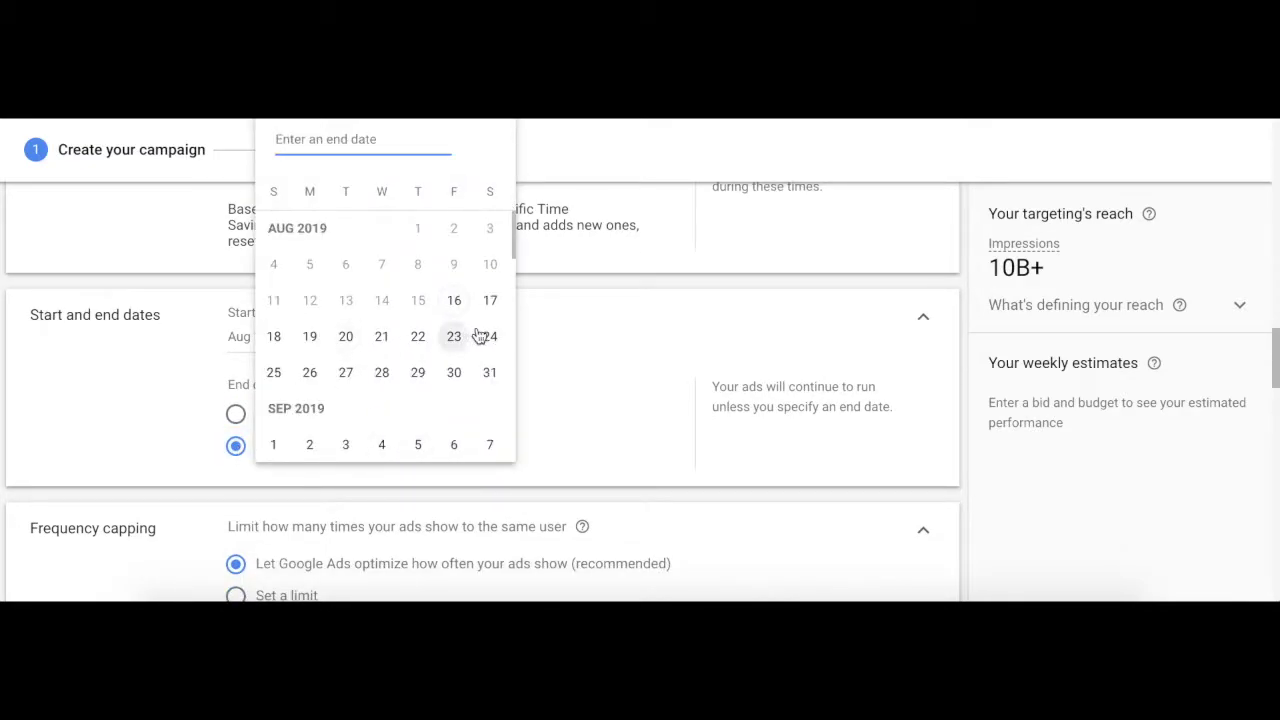
click(453, 373)
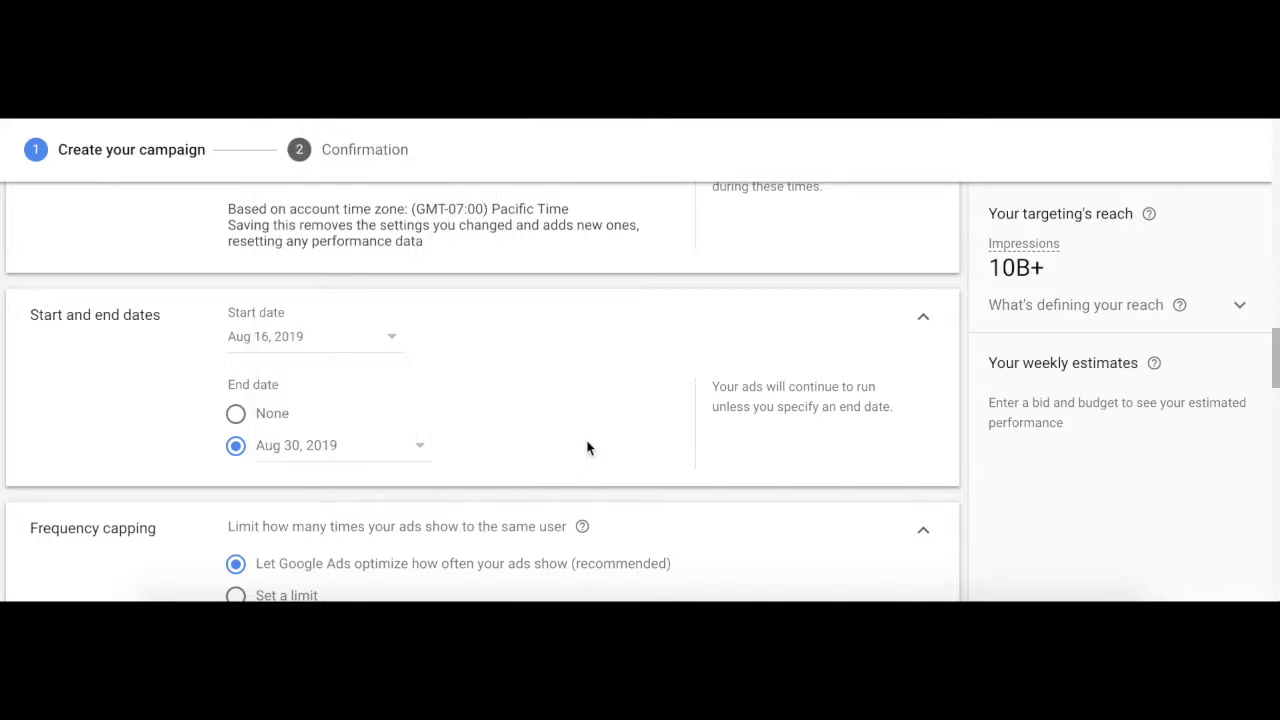
Step: Switch frequency capping to a set limit on impressions for the whole campaign per day
scroll(582, 465, down, 3)
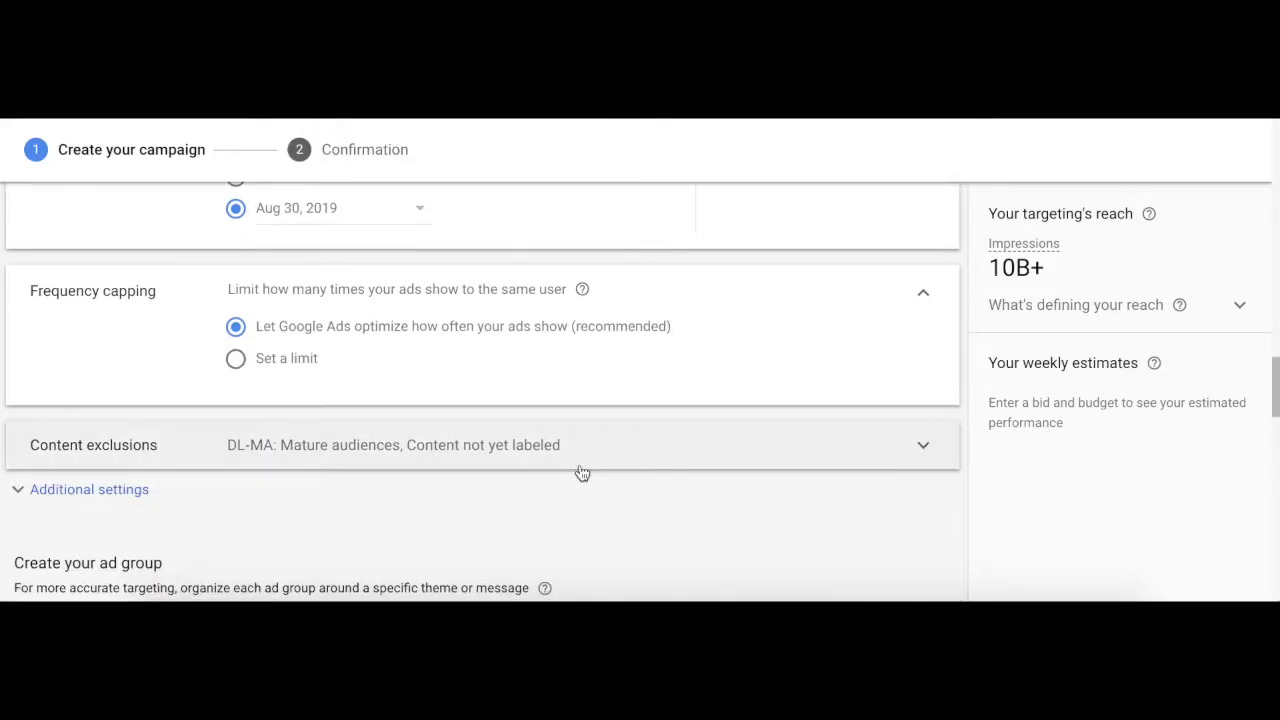
click(235, 360)
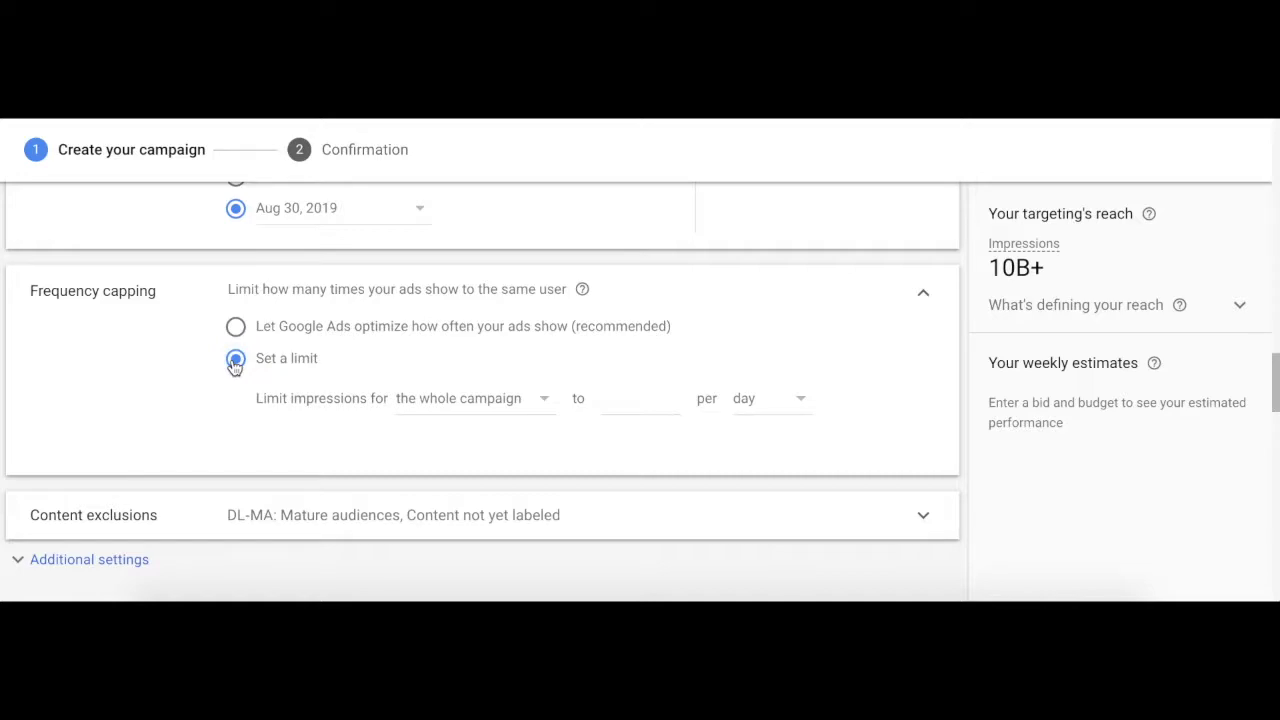
click(651, 402)
click(165, 454)
Step: Expand the campaign's additional settings to show the device, URL, dynamic ad and conversion options
scroll(160, 460, down, 1)
scroll(150, 475, down, 1)
scroll(120, 420, down, 1)
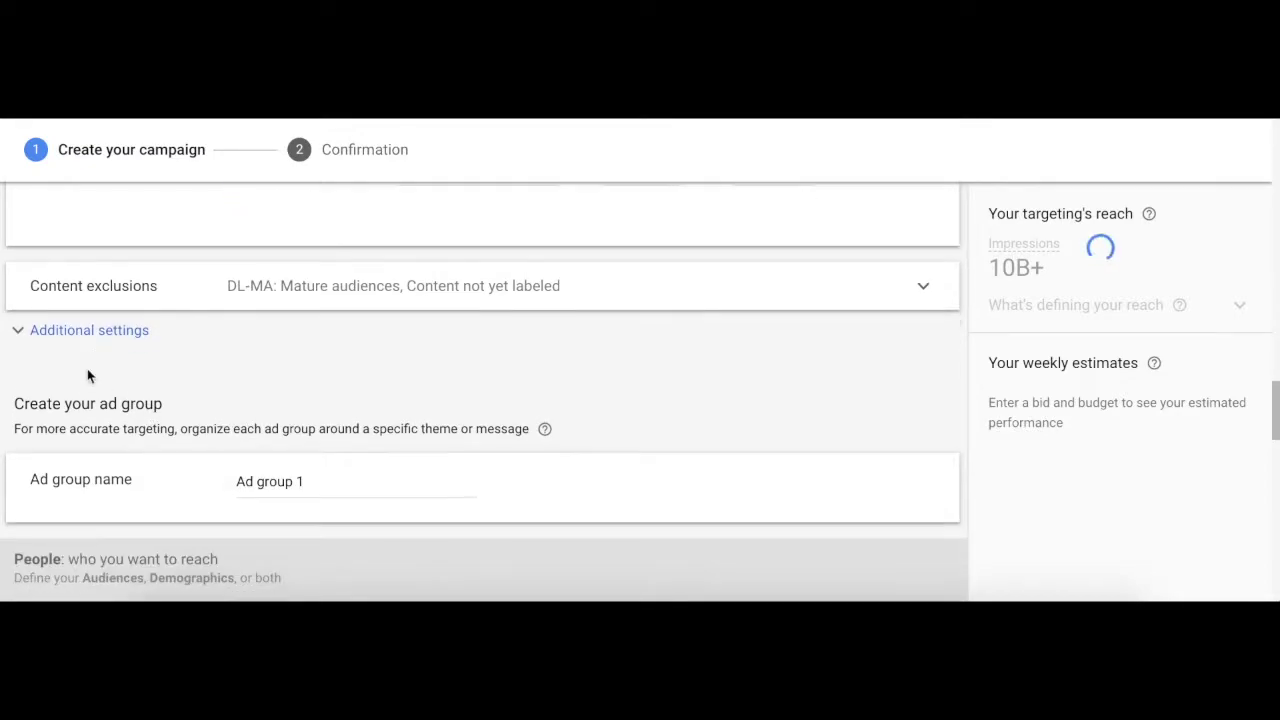
click(40, 336)
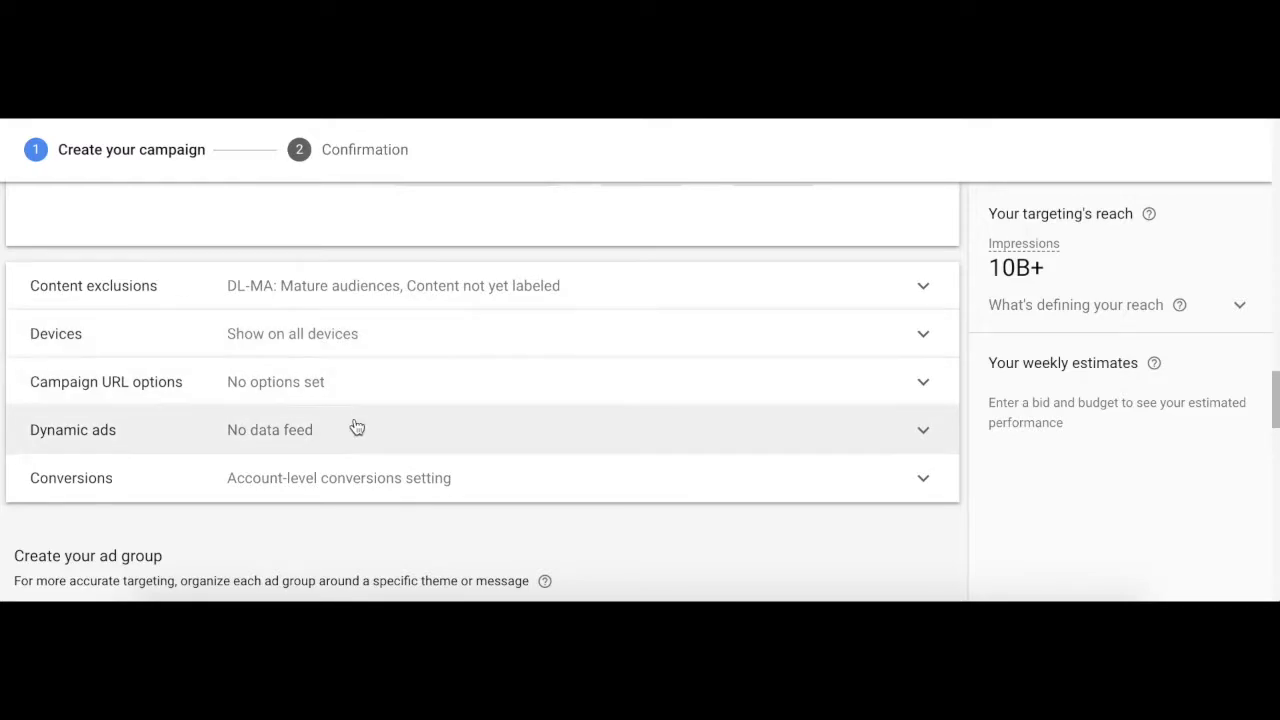
Step: Browse the ad group's target audiences by what people are actively researching or planning and expand the custom intent audiences
scroll(354, 475, down, 5)
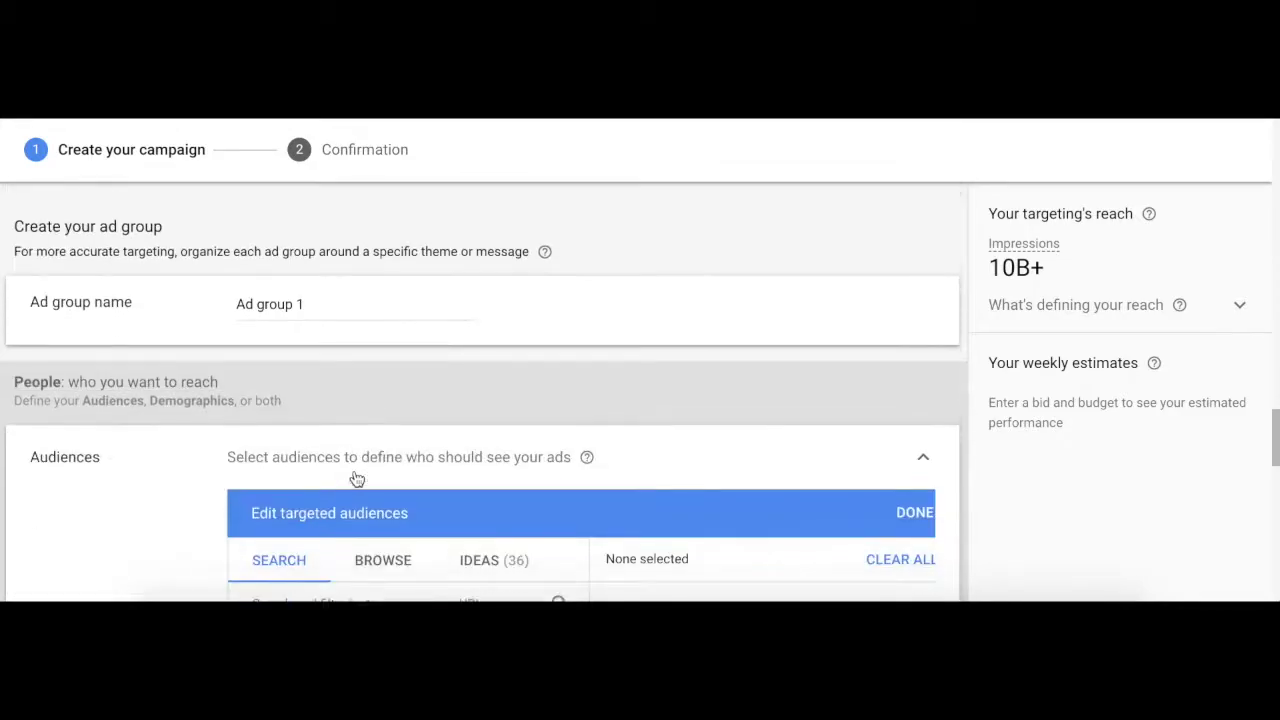
scroll(357, 478, down, 4)
scroll(356, 479, down, 2)
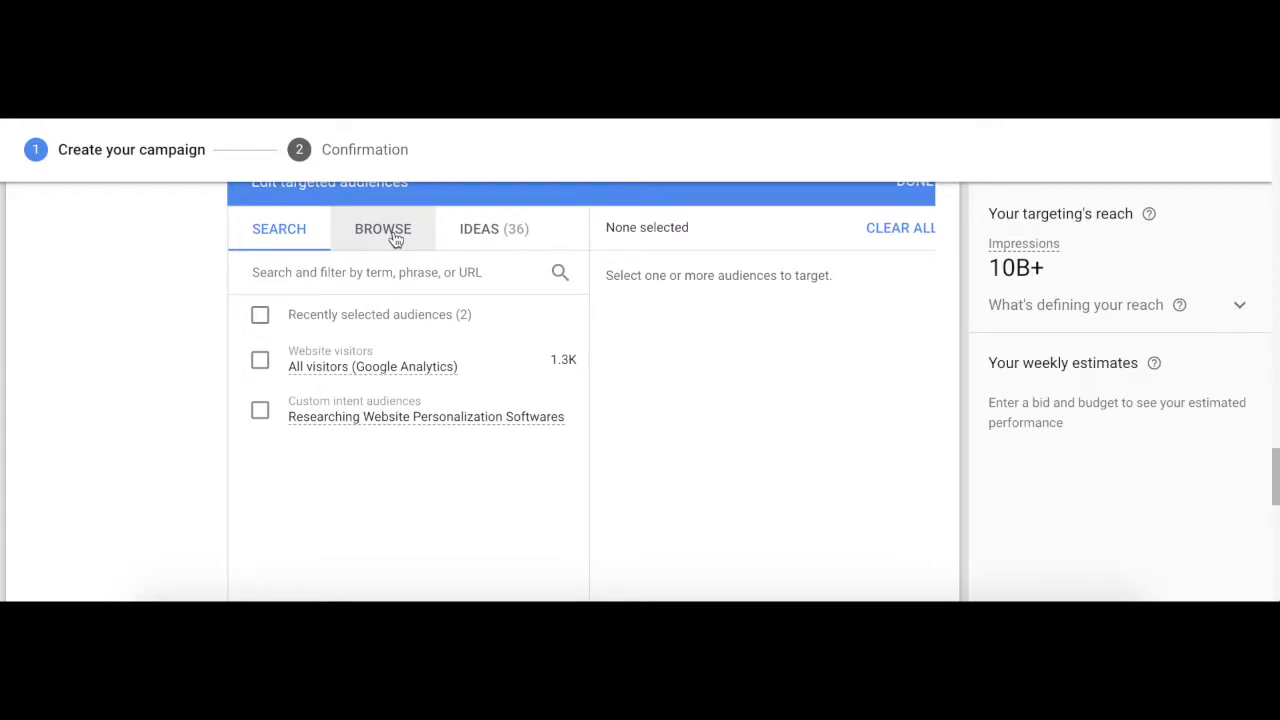
scroll(299, 239, up, 3)
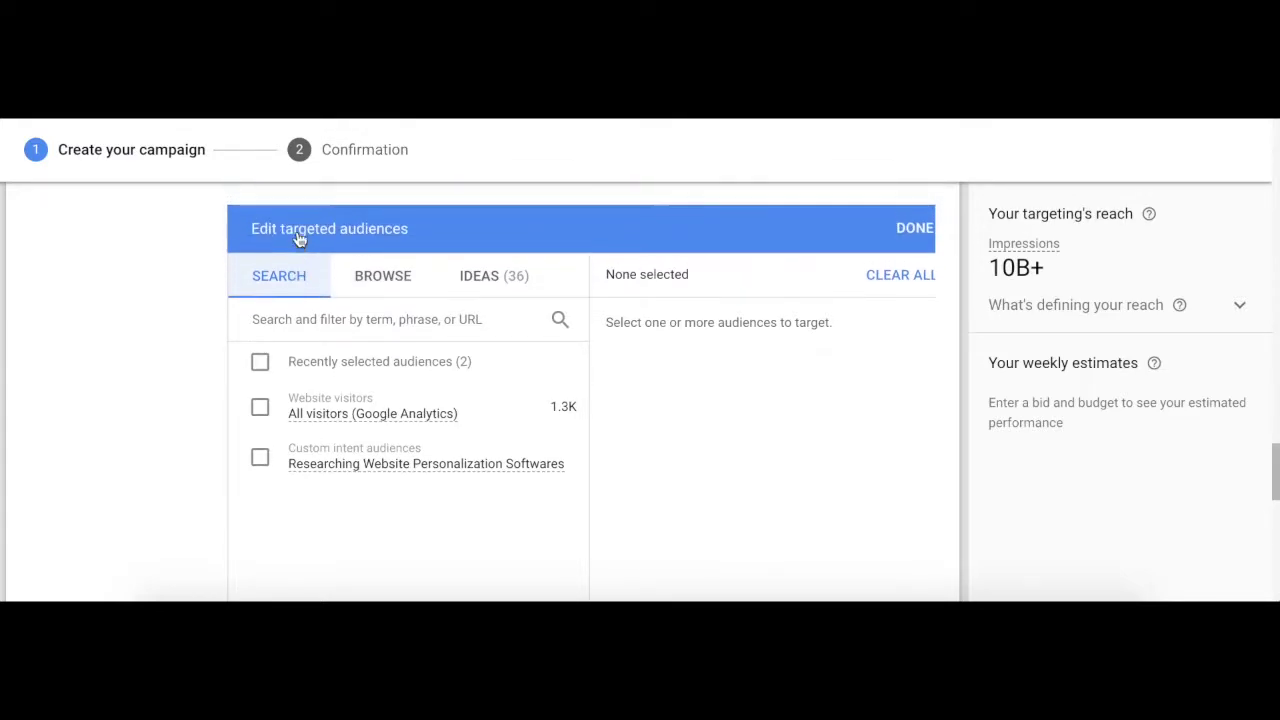
scroll(299, 239, down, 4)
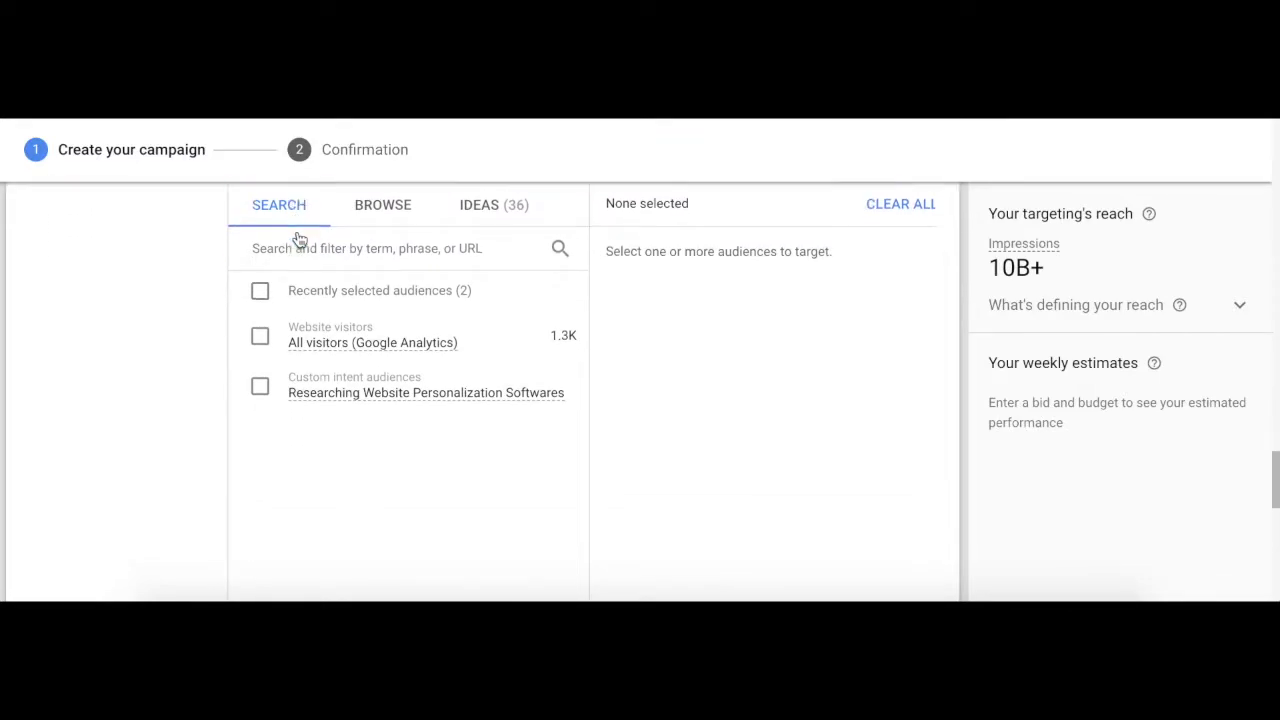
scroll(317, 372, up, 2)
scroll(317, 372, up, 2)
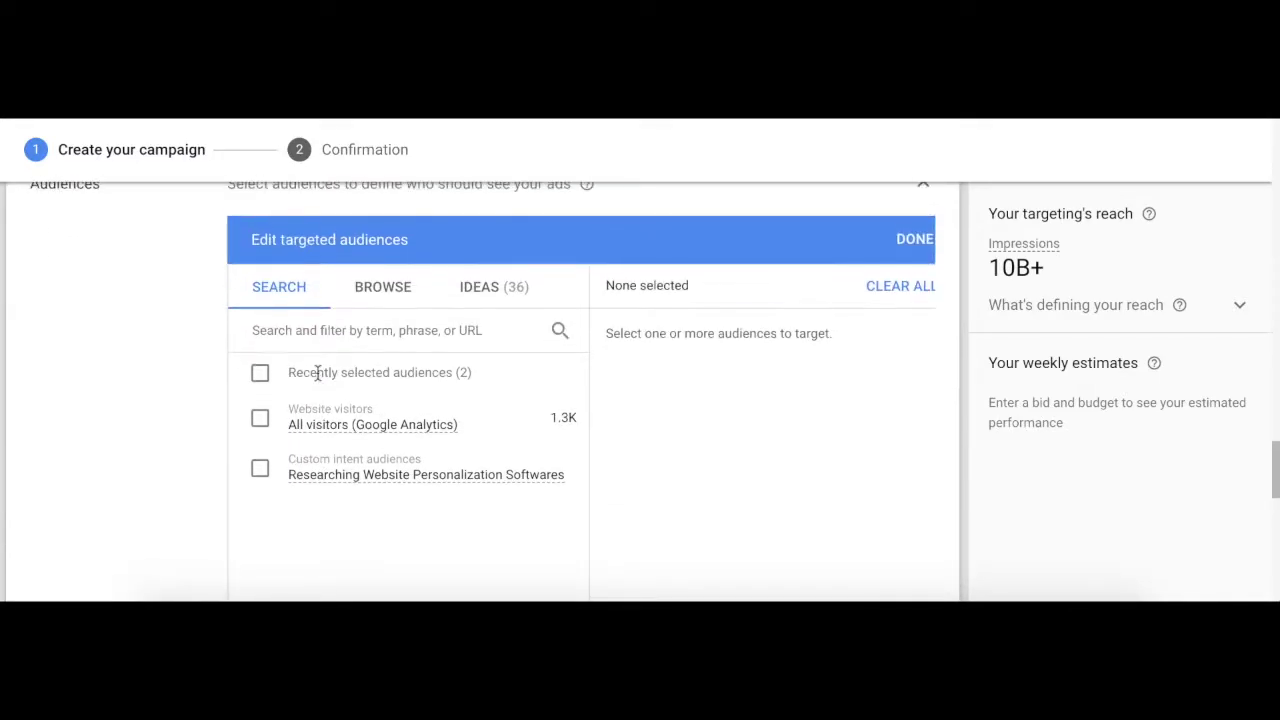
click(390, 290)
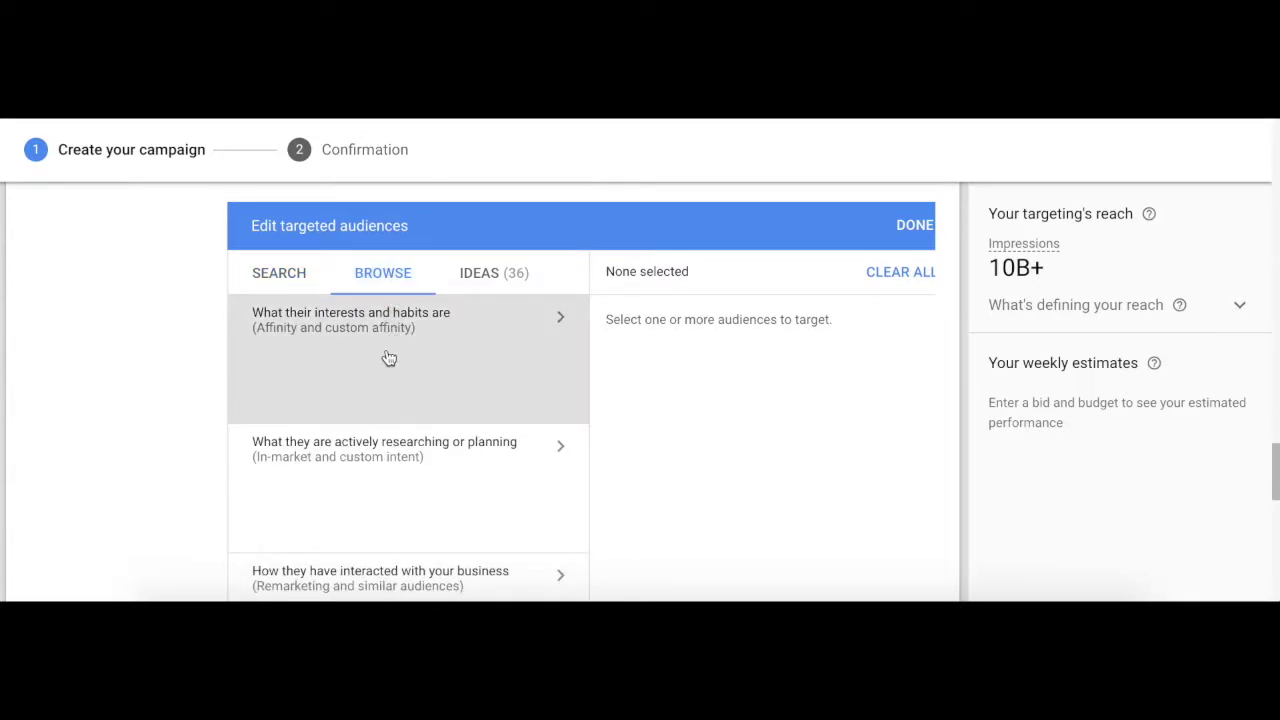
click(369, 483)
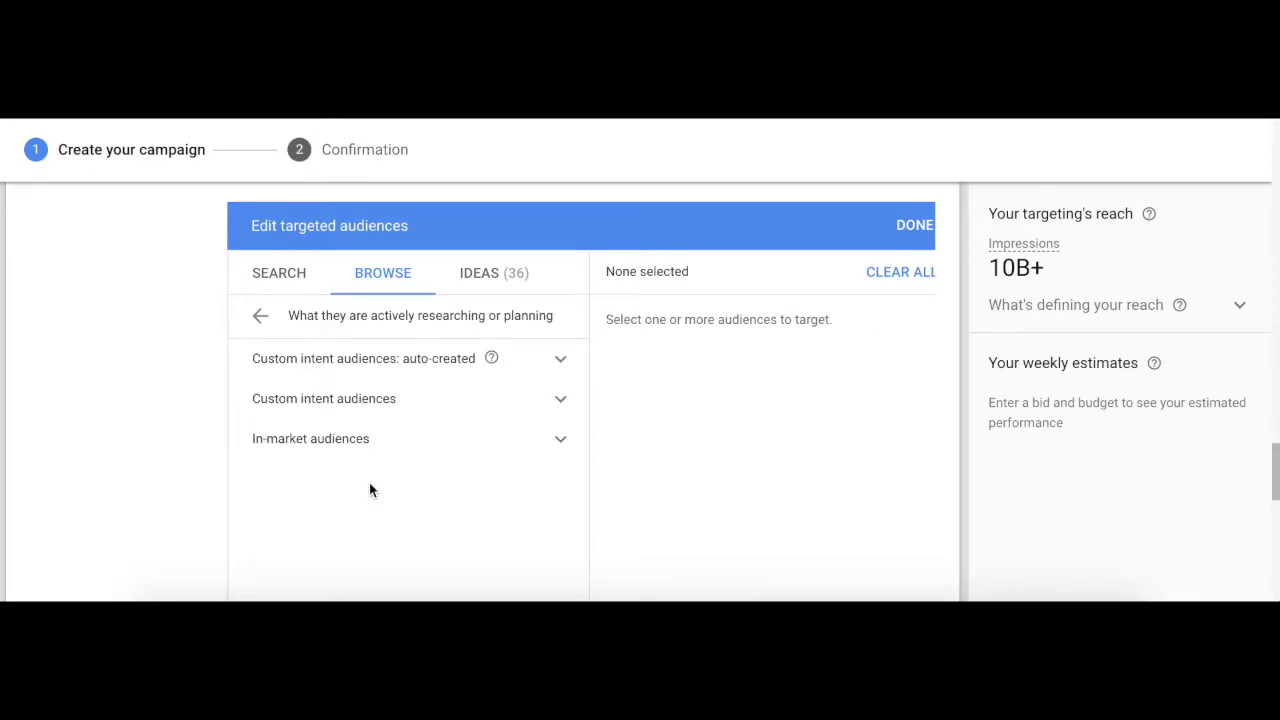
click(458, 377)
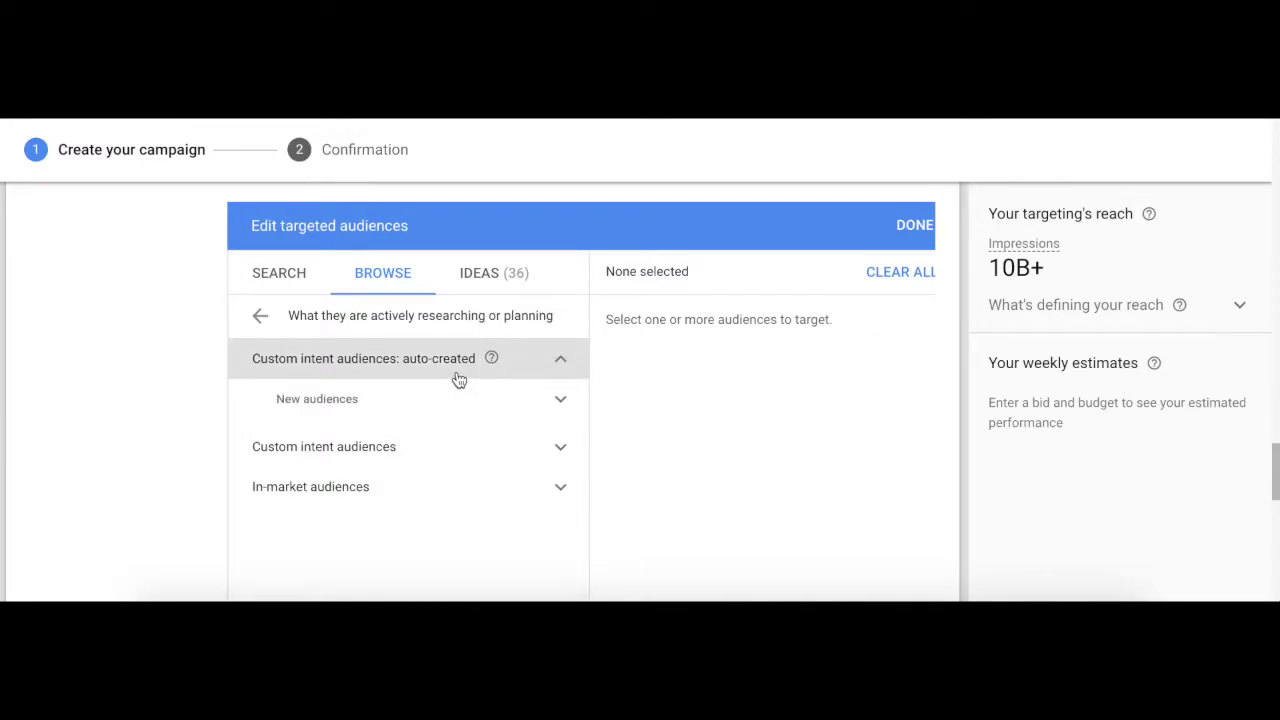
click(367, 453)
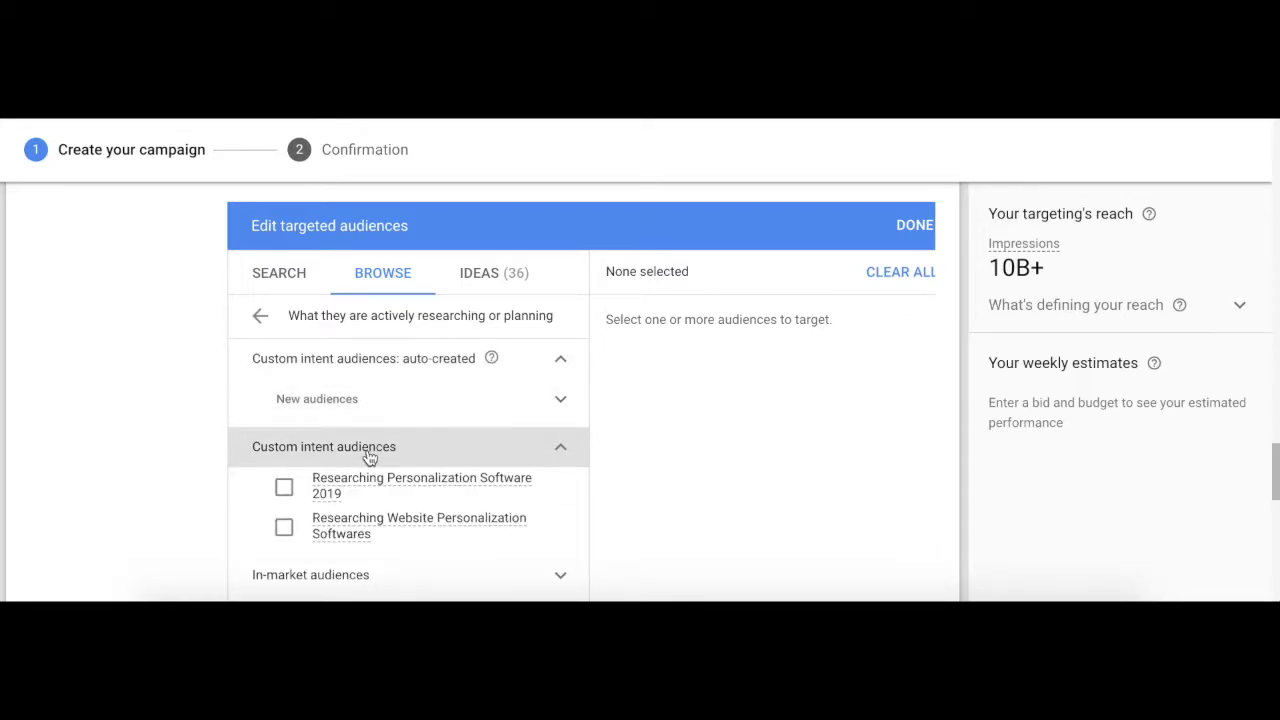
scroll(369, 457, down, 1)
click(285, 430)
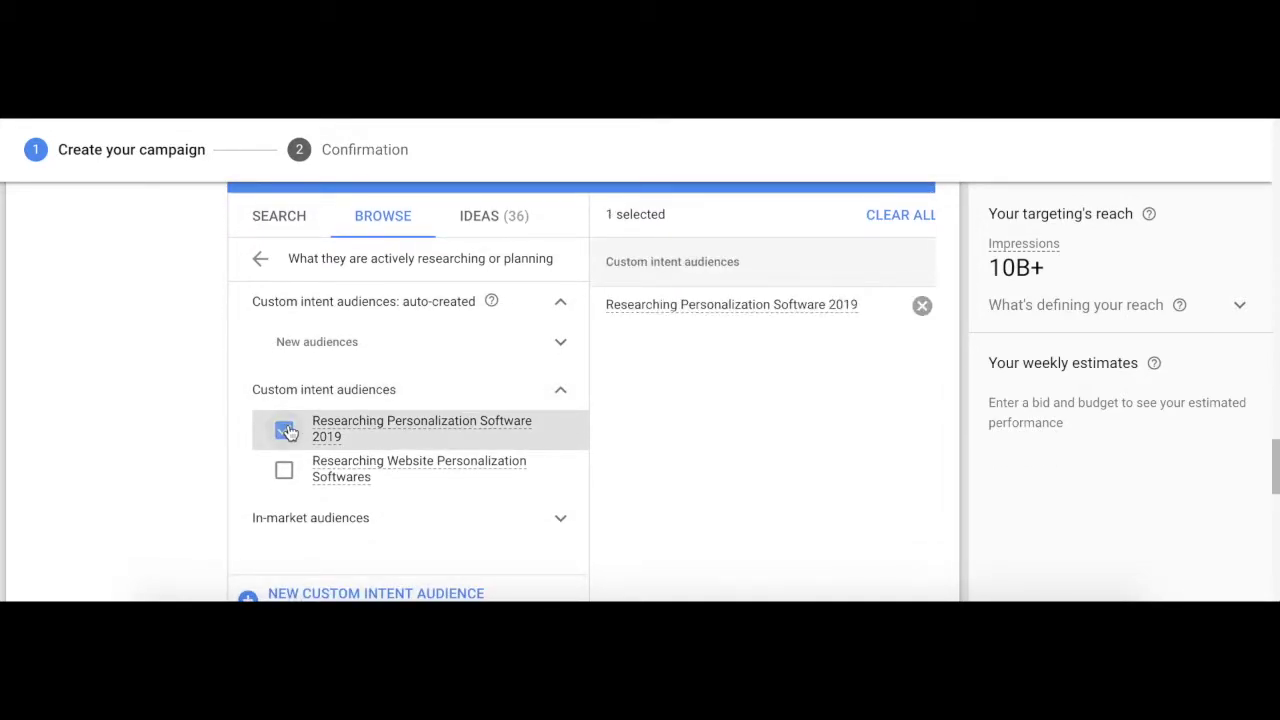
click(285, 430)
Step: Start a new custom intent audience and name it Higher Education Marketing Research
scroll(375, 352, down, 1)
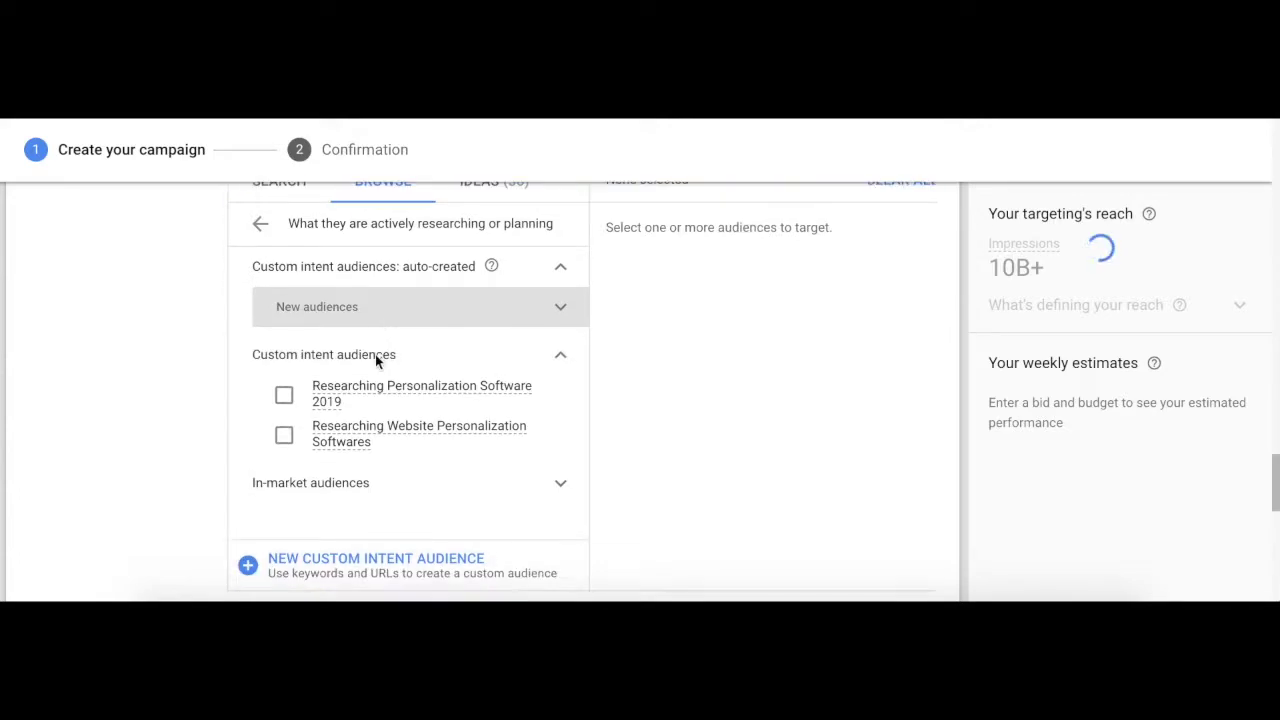
click(323, 558)
text(Higher Education Softw)
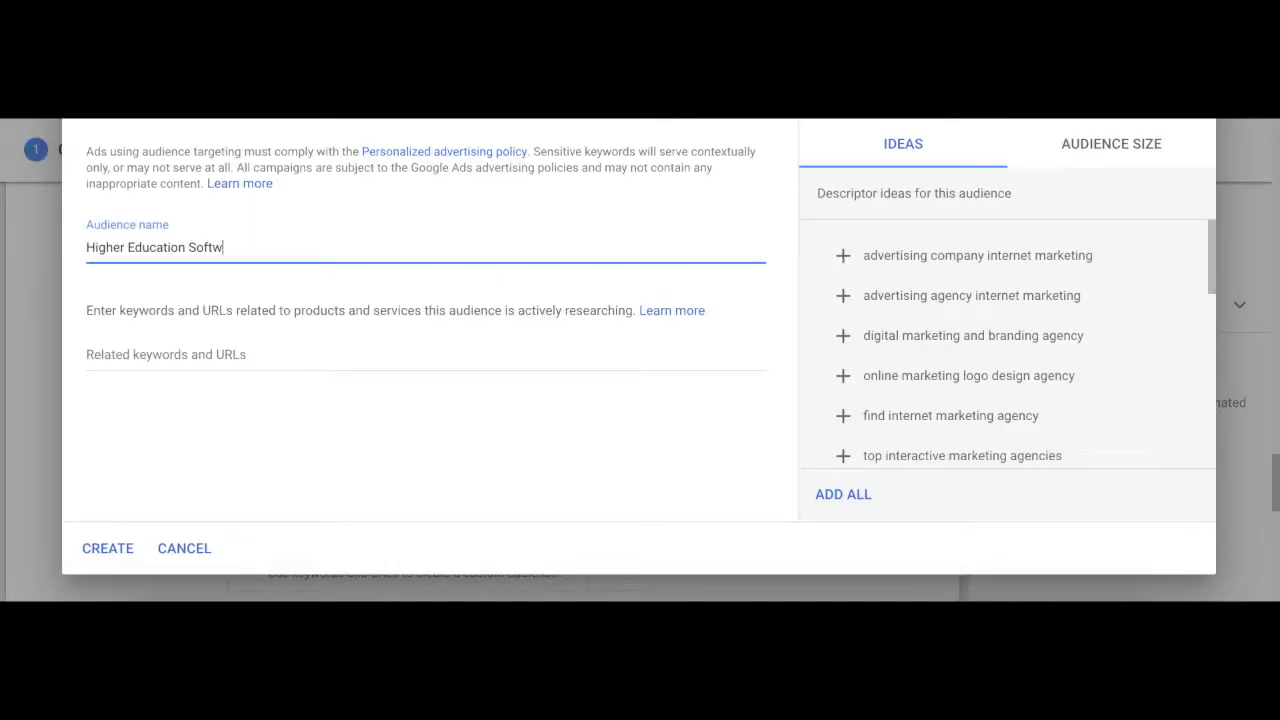
text(are Resae)
key(BackSpace)
drag(271, 248, 199, 247)
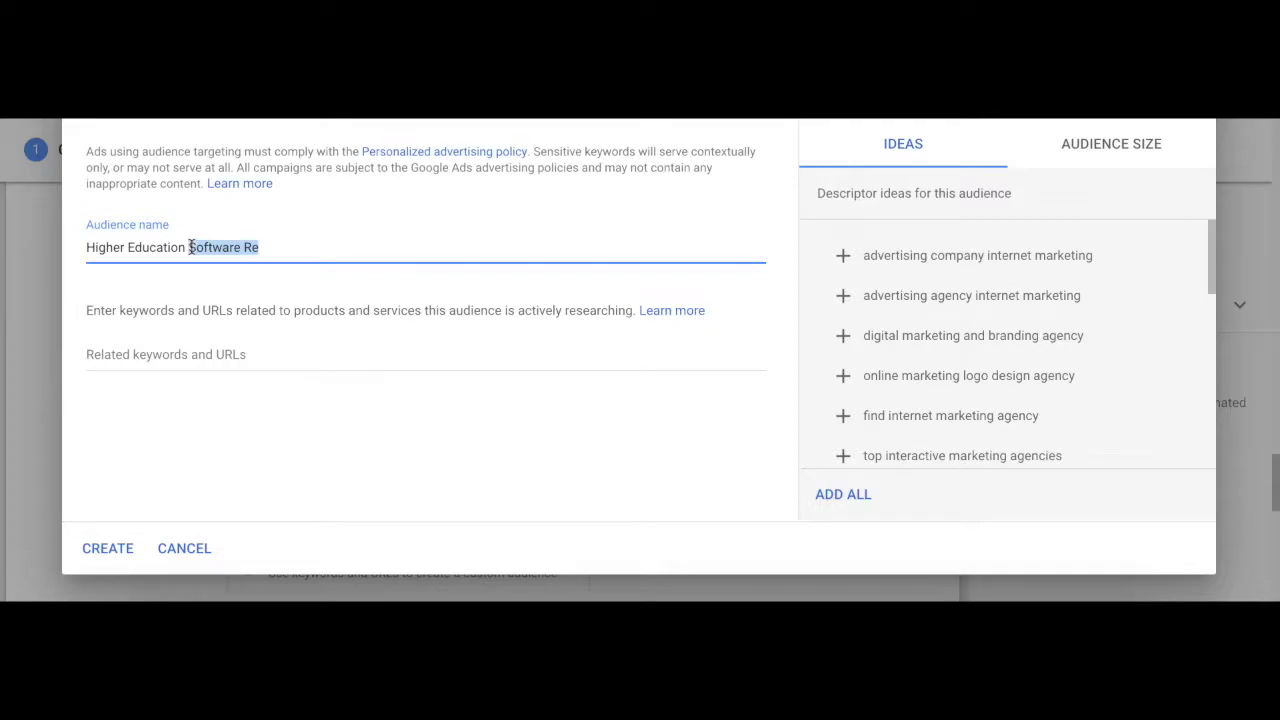
text(Marketing Re)
Step: Add the keyword "enrollment management marketing" to the custom intent audience
click(177, 348)
text(enrollment management marketing)
key(Return)
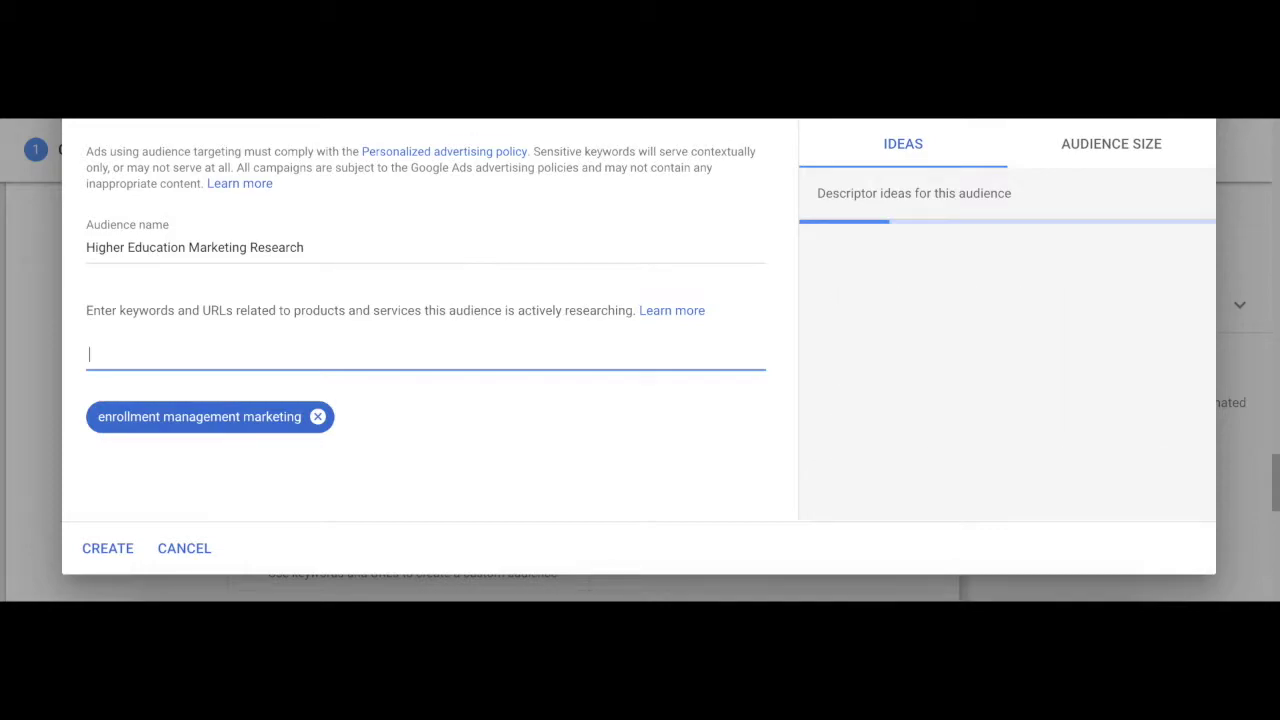
text(enromment marketing chat)
key(Return)
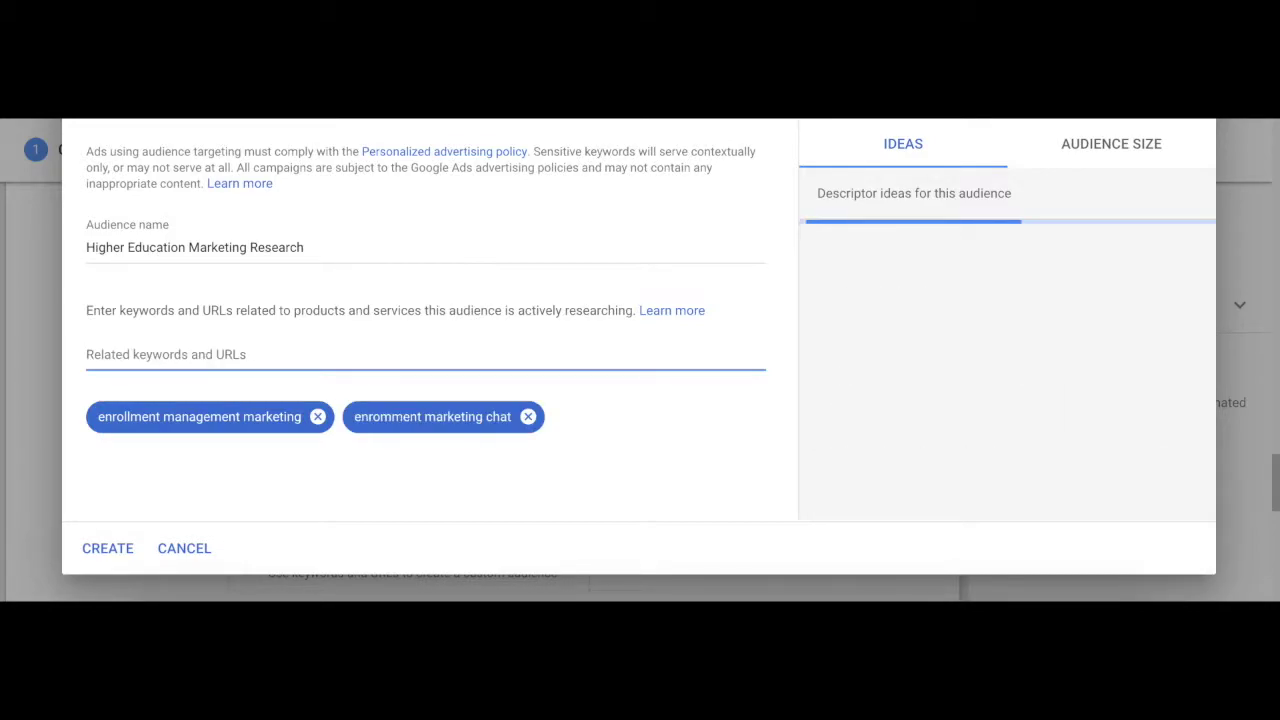
click(528, 417)
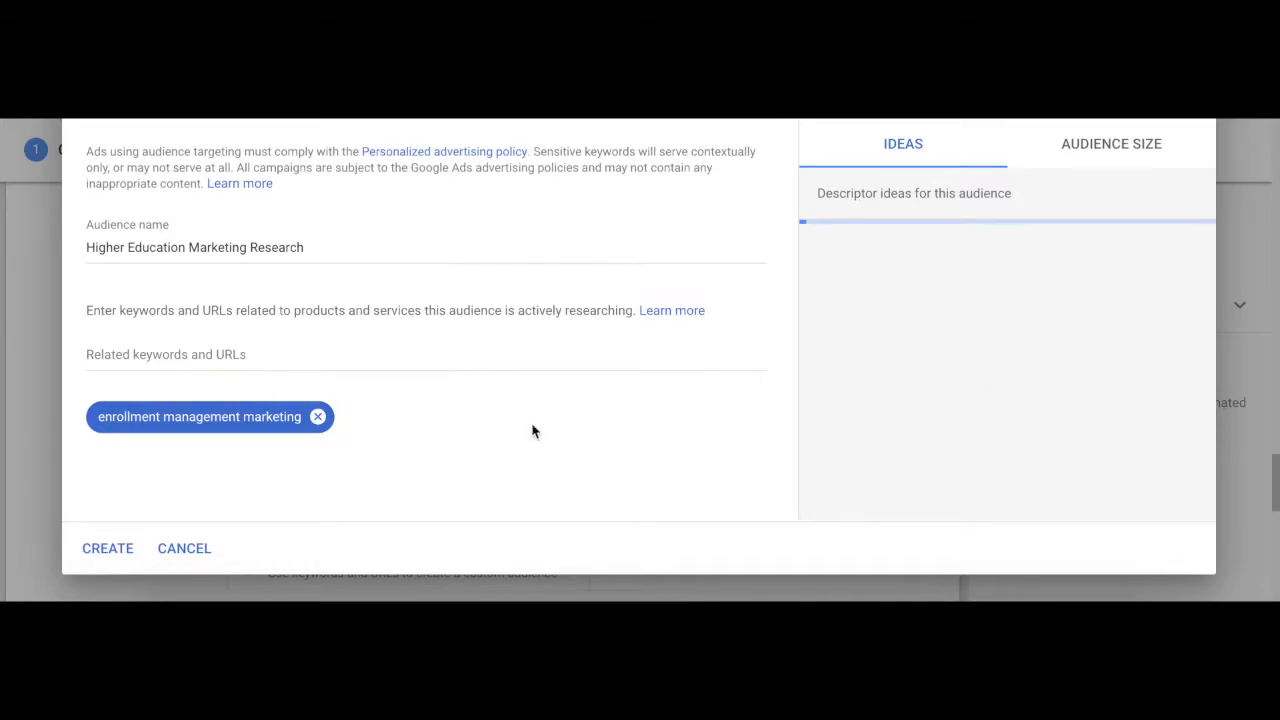
Step: Add the keyword "Enrollment marketing chat" to the custom intent audience
click(255, 356)
text(Enrollment marketin)
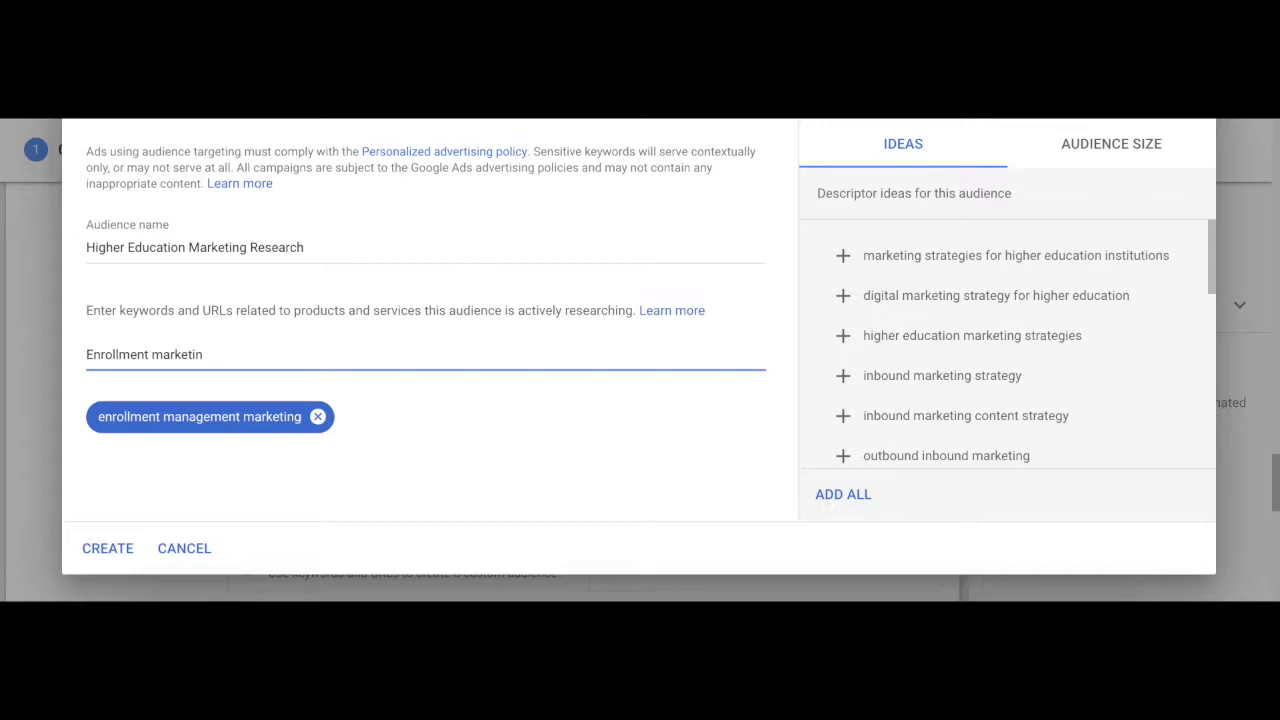
text(g chat)
key(Return)
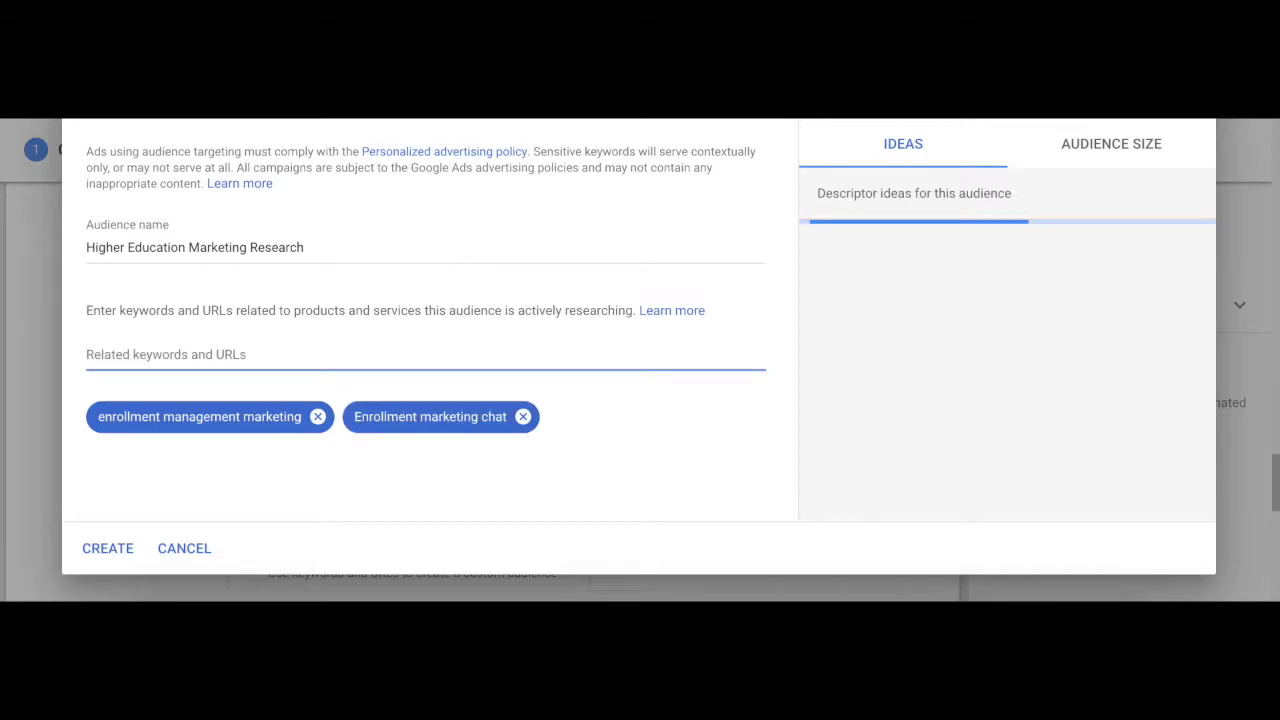
text(www.)
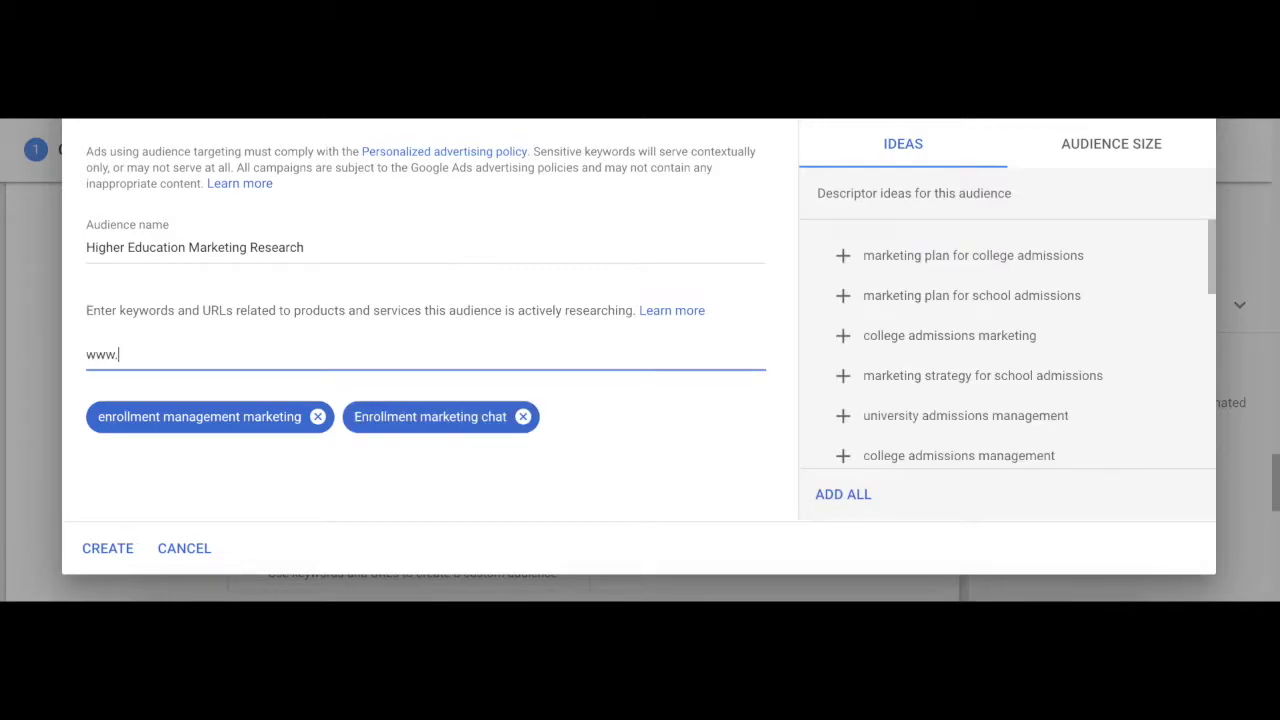
text(geofli.com)
key(Return)
text(www.)
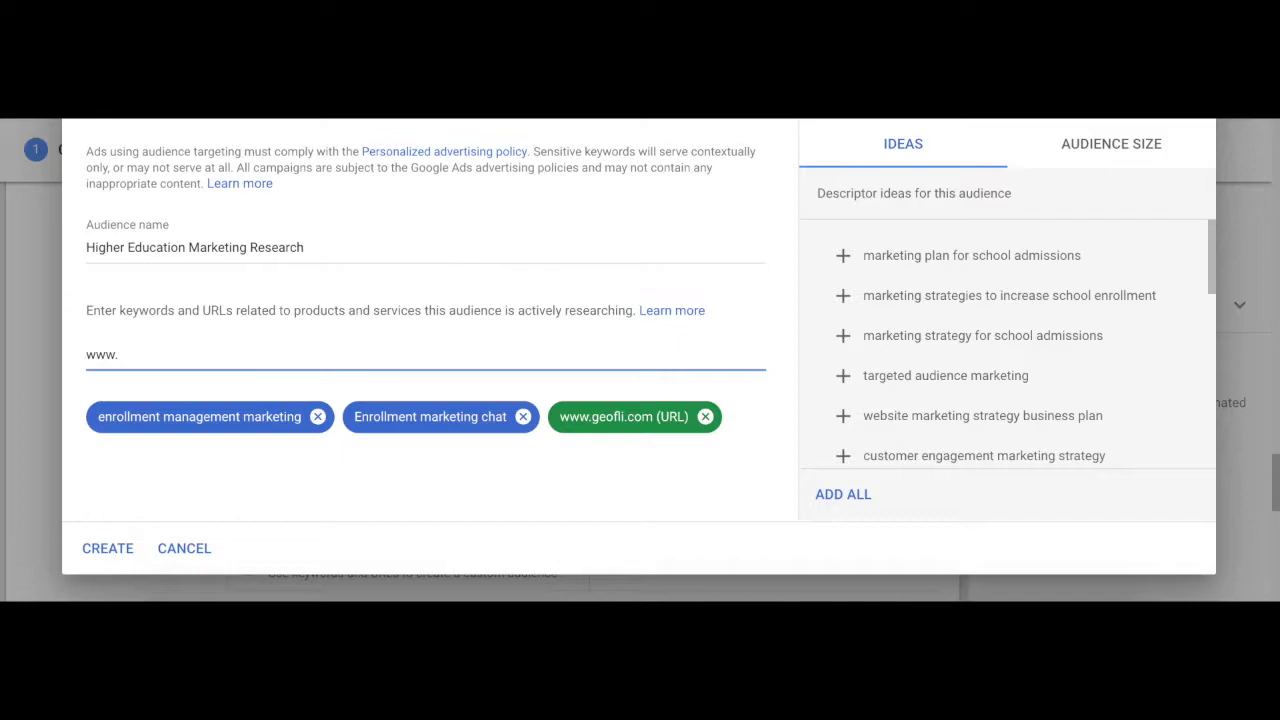
text(ruffalocody.com)
key(Return)
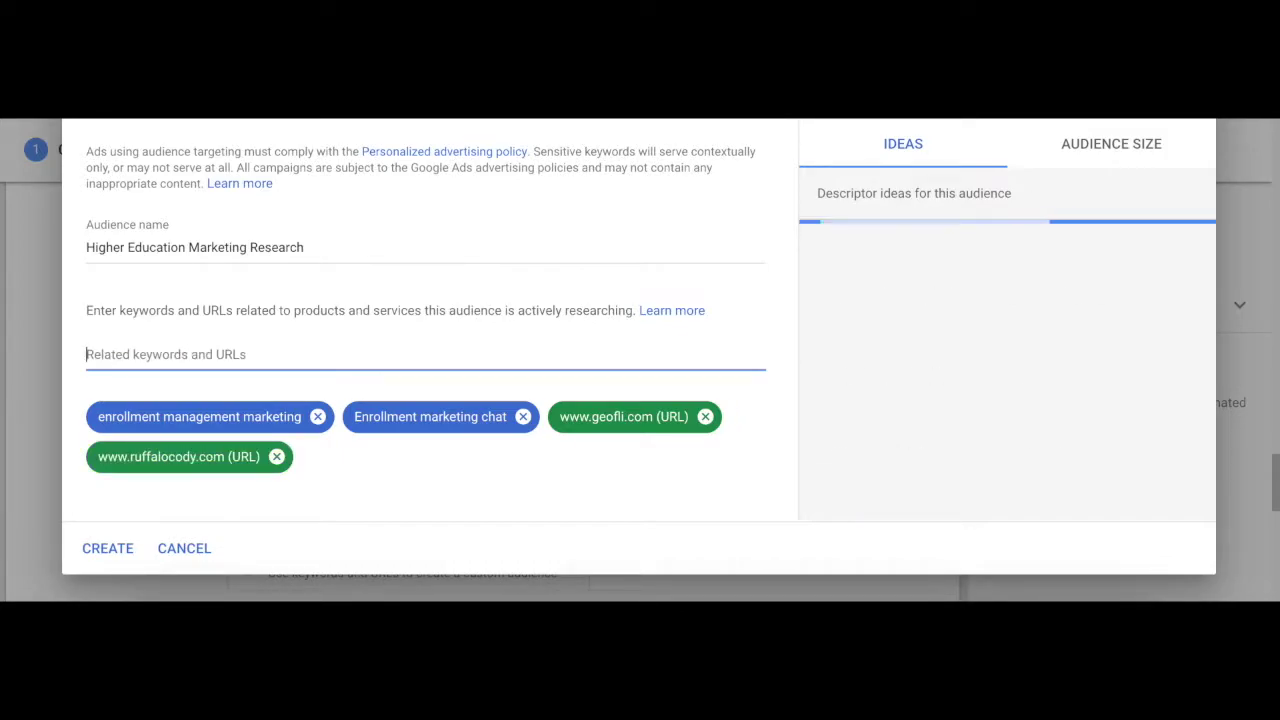
text(www.pearsons.com)
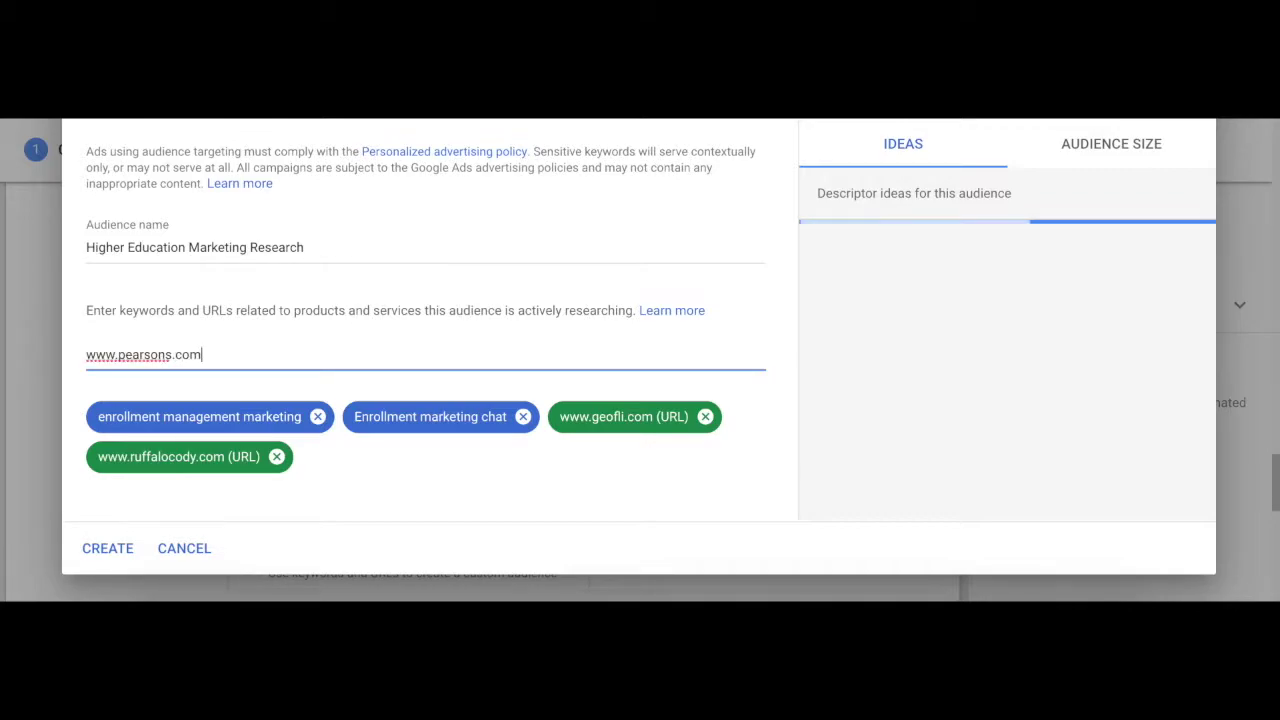
key(Return)
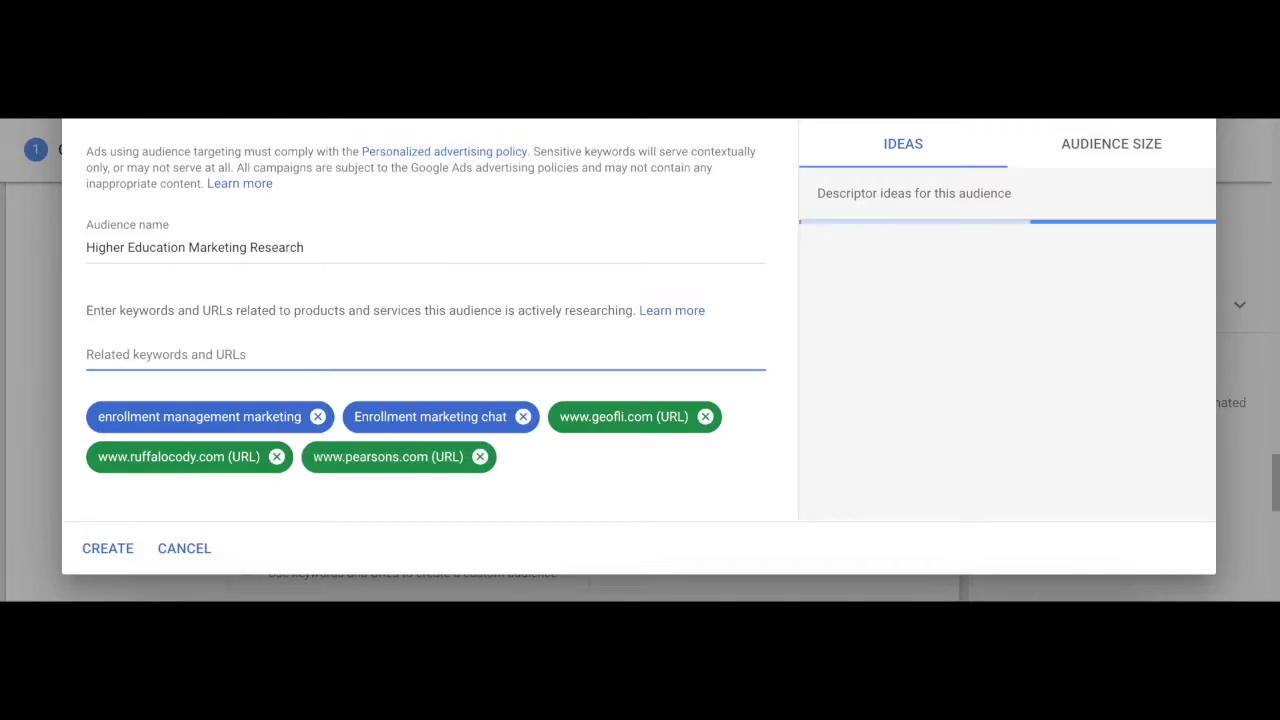
Step: Add the keywords "admissions marketing tools", "higher ed marketing firms" and "new student service marketing firms" to the audience
text(admissions marketing tools)
key(Return)
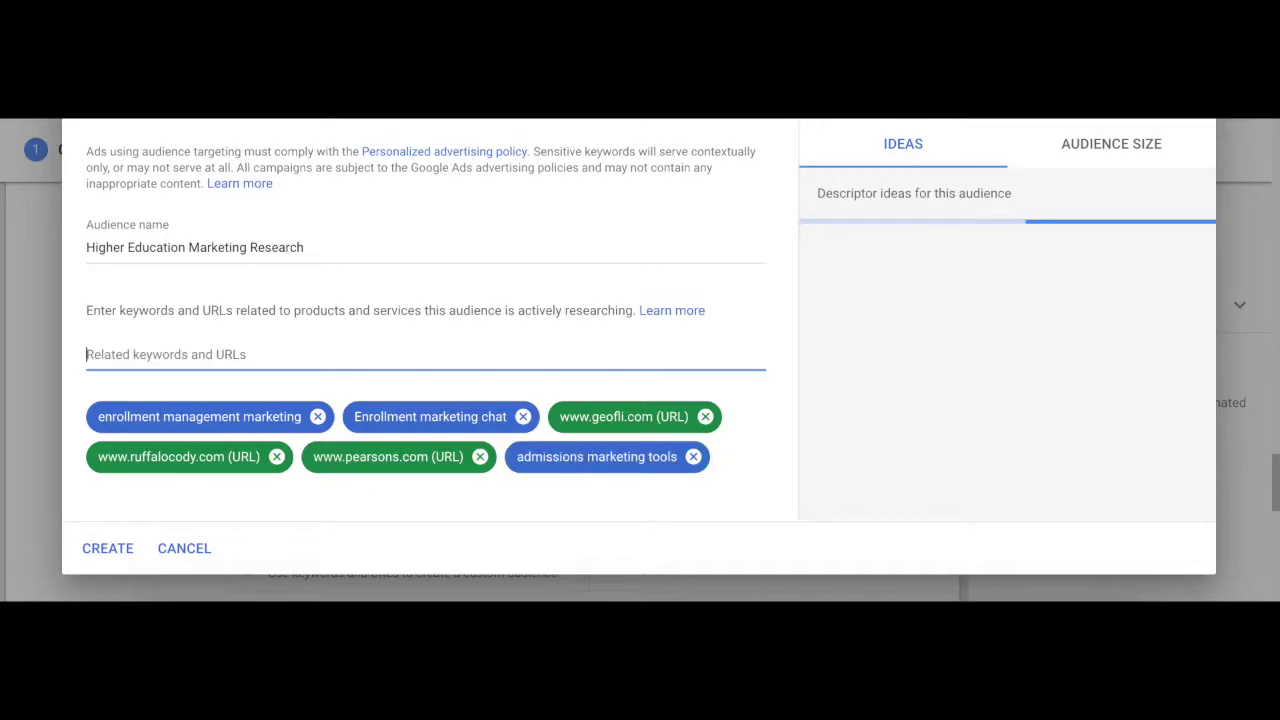
text(higher)
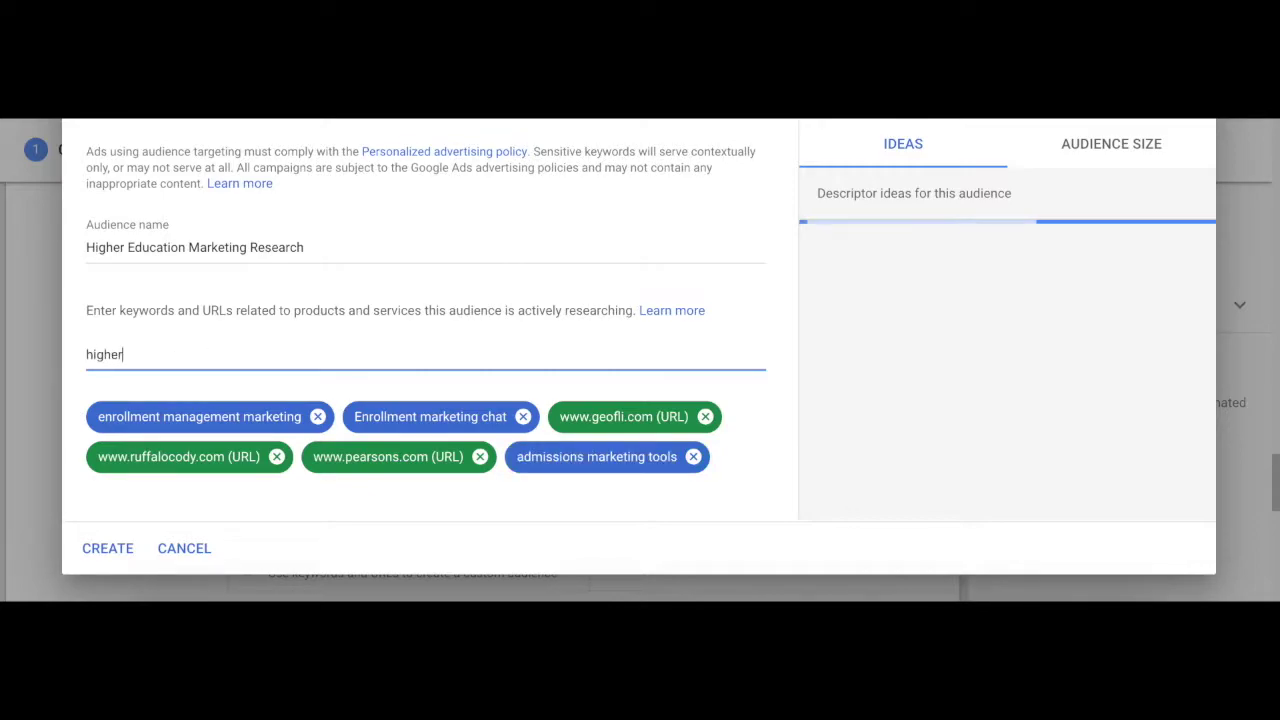
text( ed marketing firms)
key(Return)
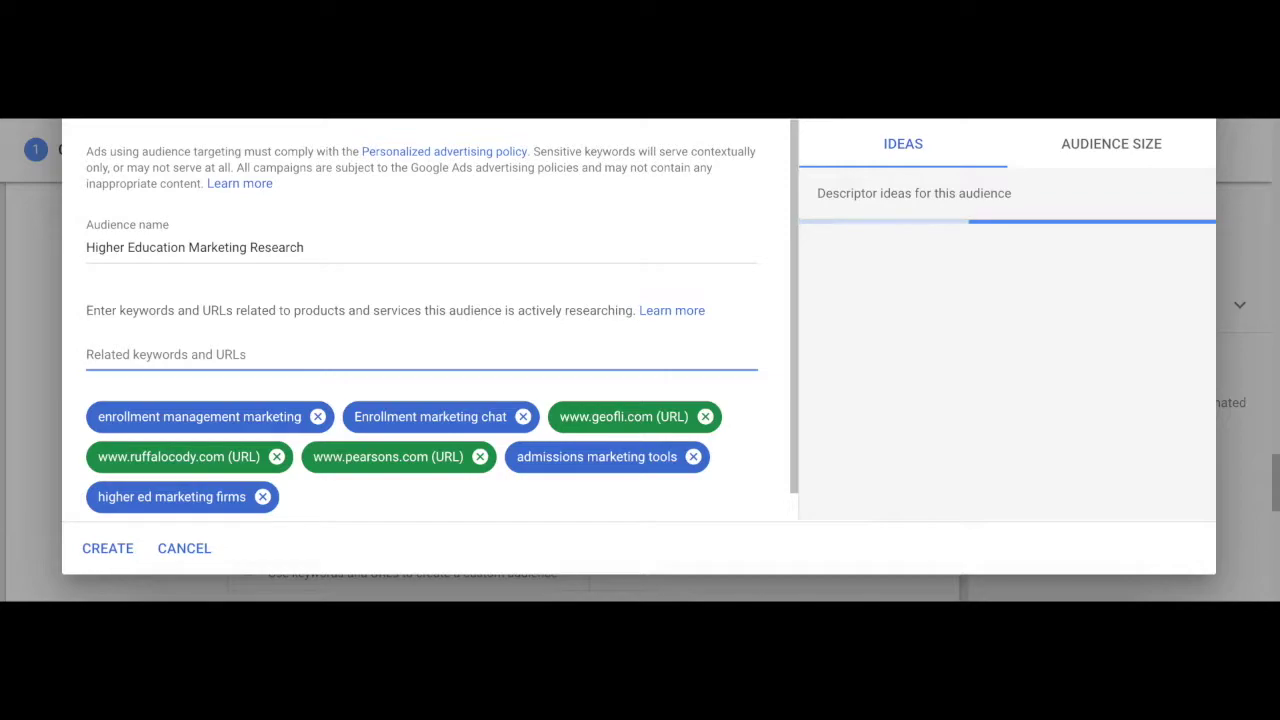
text(new stude)
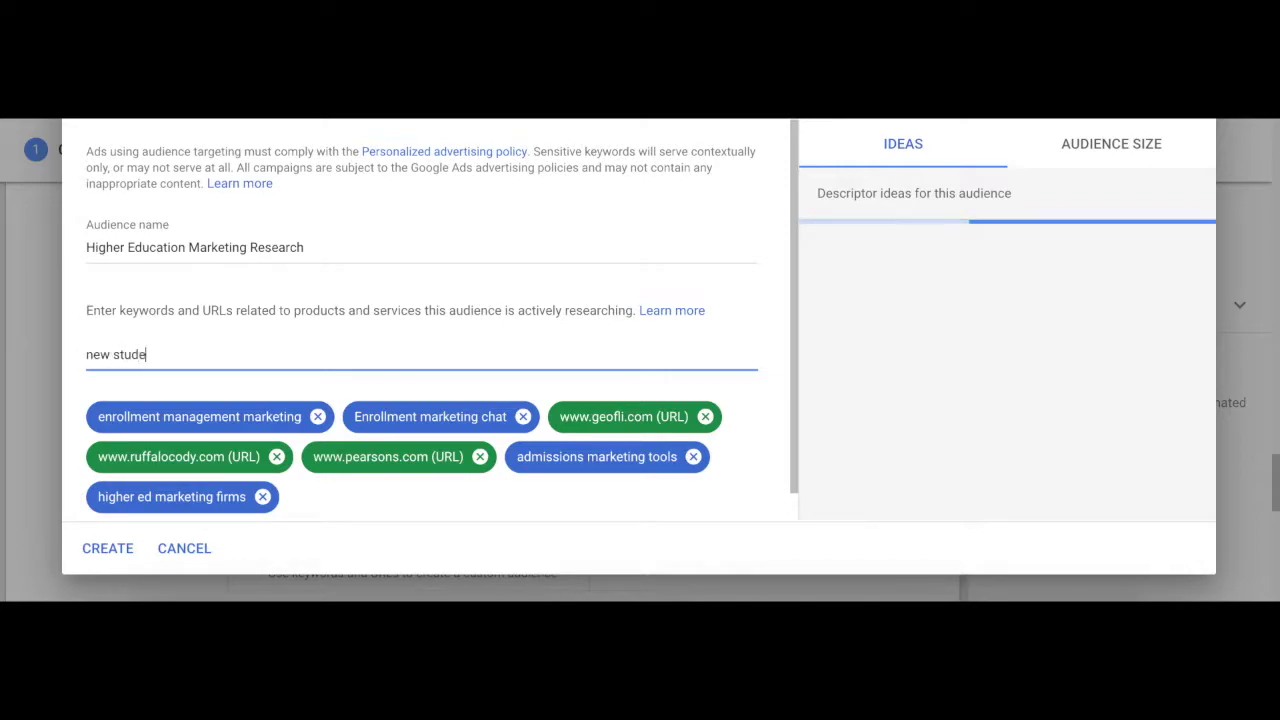
text(nt service marketing firms)
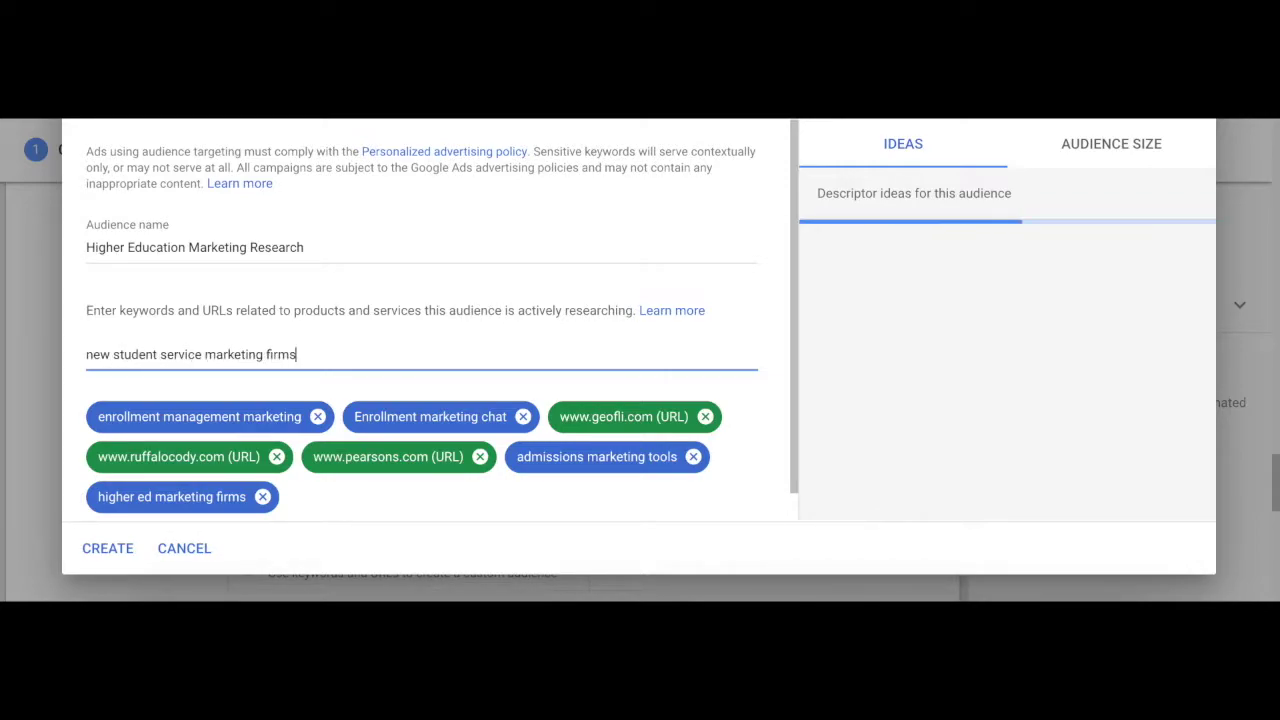
key(Return)
Step: Add the keyword "higher education marketing" to the custom intent audience
text(higher educaiton mark)
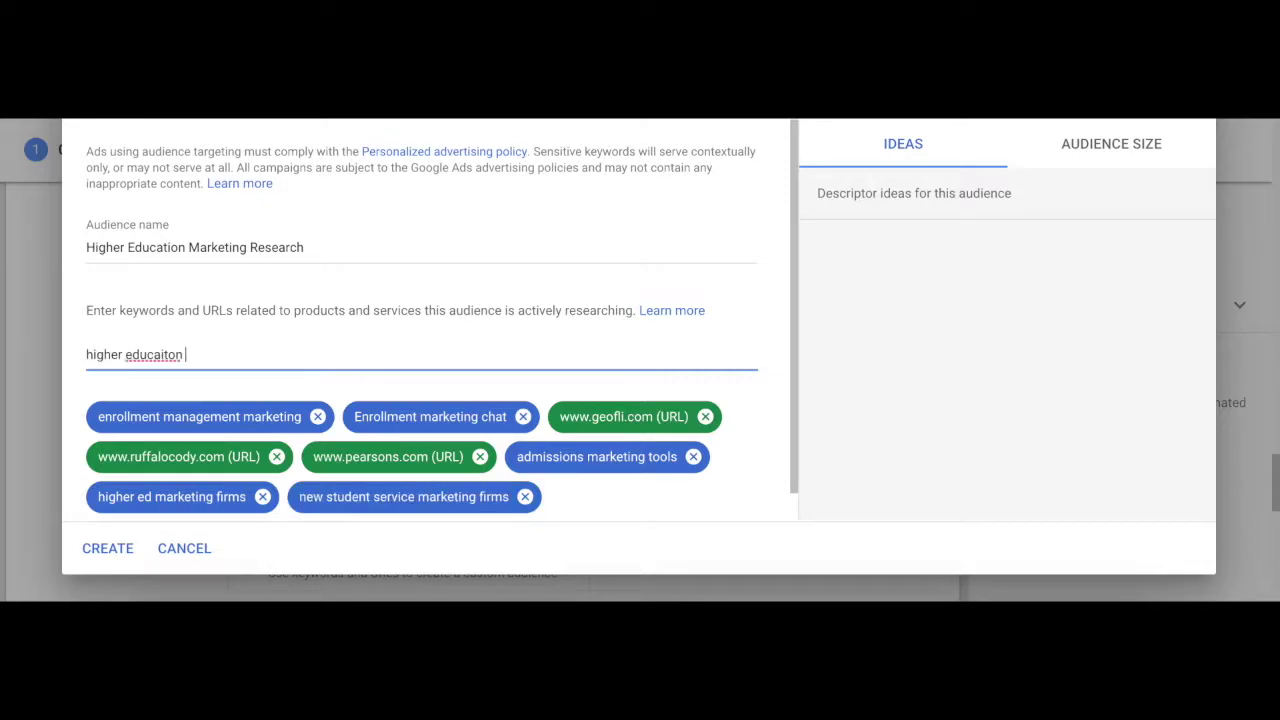
key(BackSpace)
key(BackSpace)
key(BackSpace)
key(BackSpace)
key(BackSpace)
key(BackSpace)
key(BackSpace)
key(BackSpace)
key(BackSpace)
key(BackSpace)
text(ation marketing)
key(Return)
Step: Add the keywords "higher education marketing techn" and "increase enrollment" to the custom intent audience
text(higher education marketing techn)
key(Return)
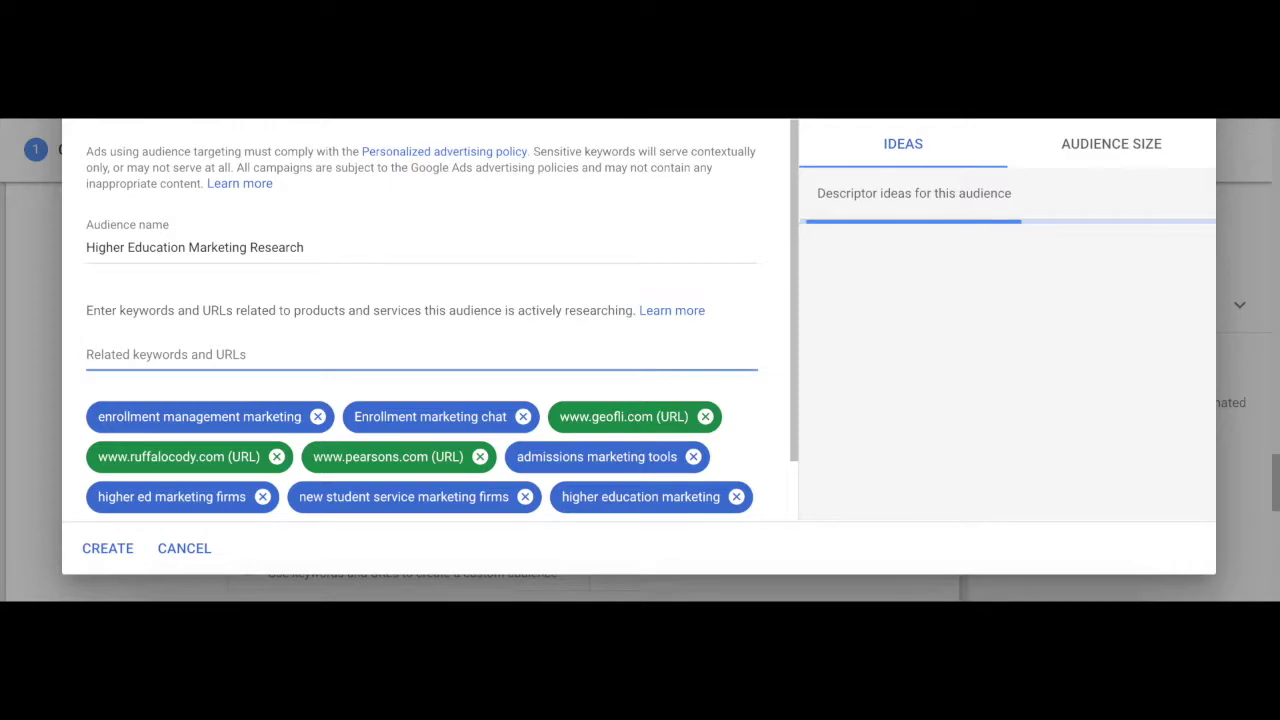
text(increase enrolm)
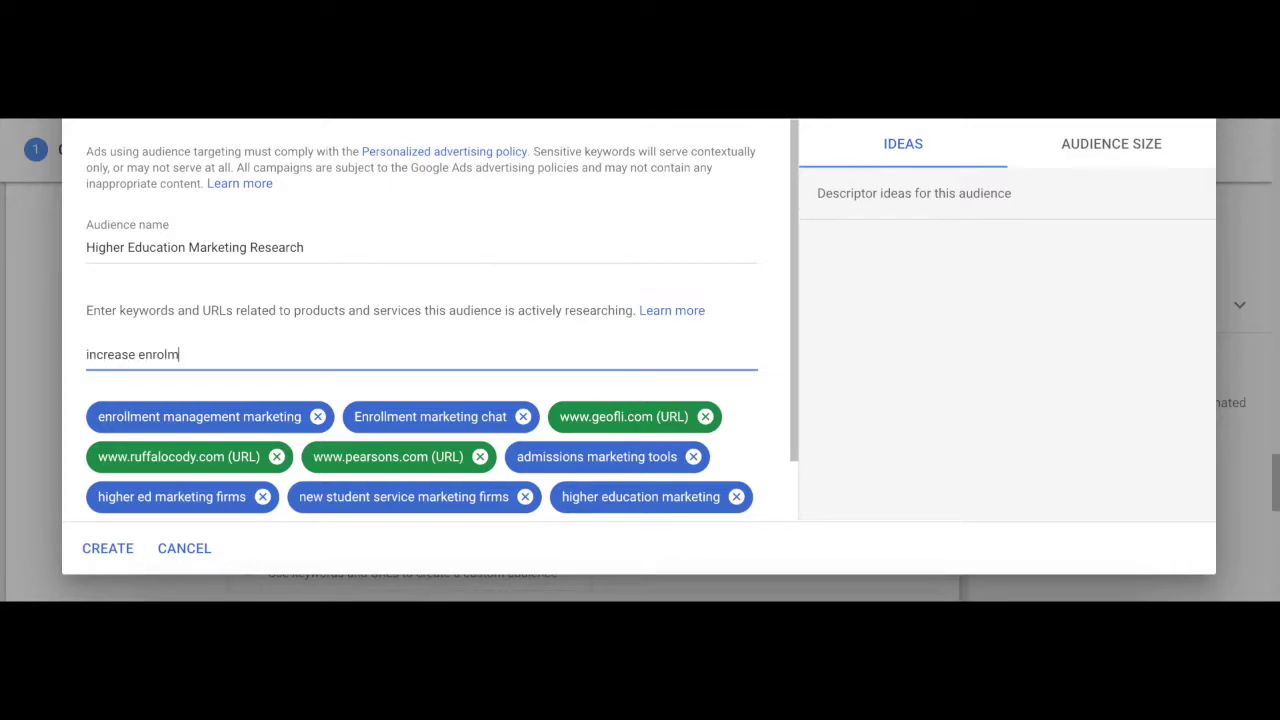
text(lment)
key(Return)
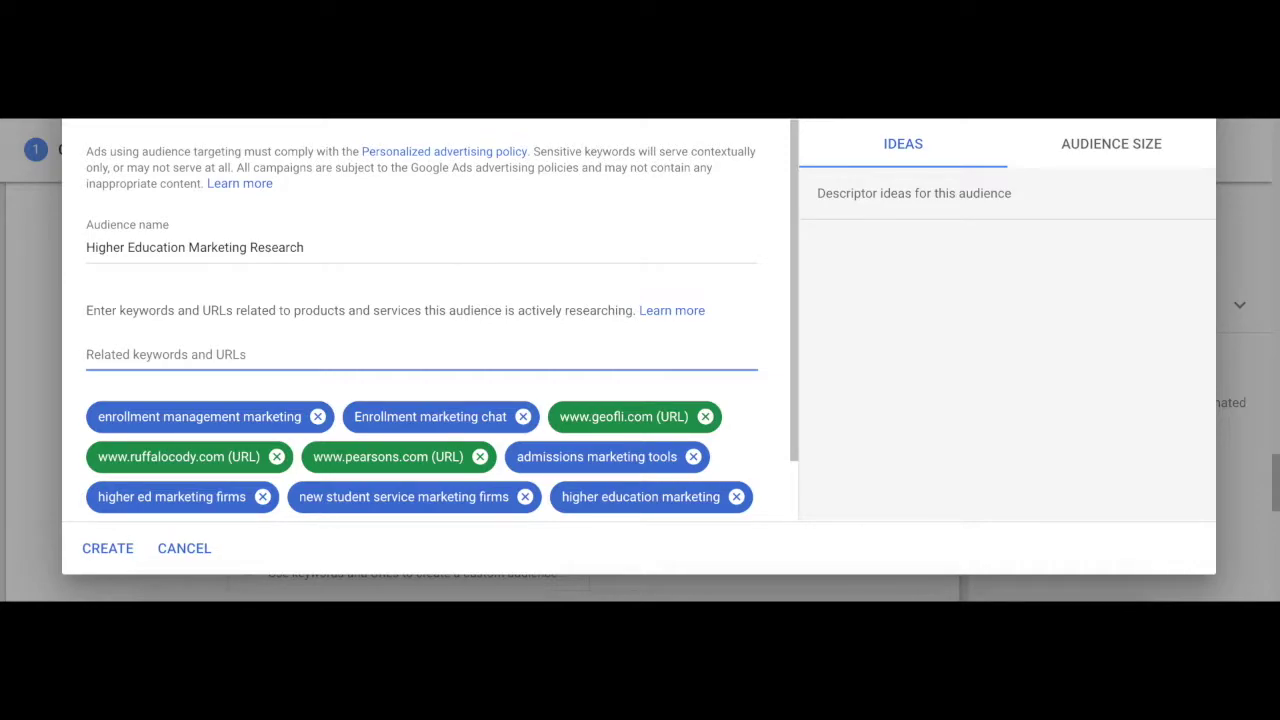
text(ww)
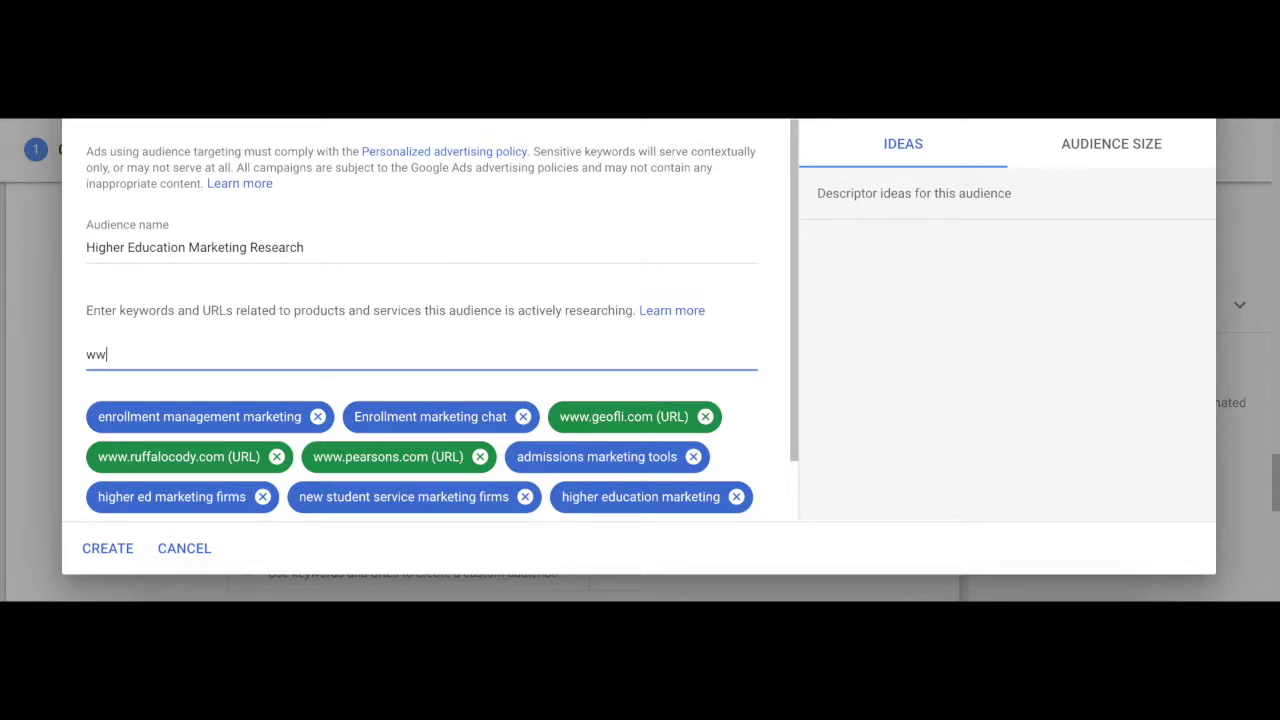
text(w.highereducationmarketing.com)
key(Return)
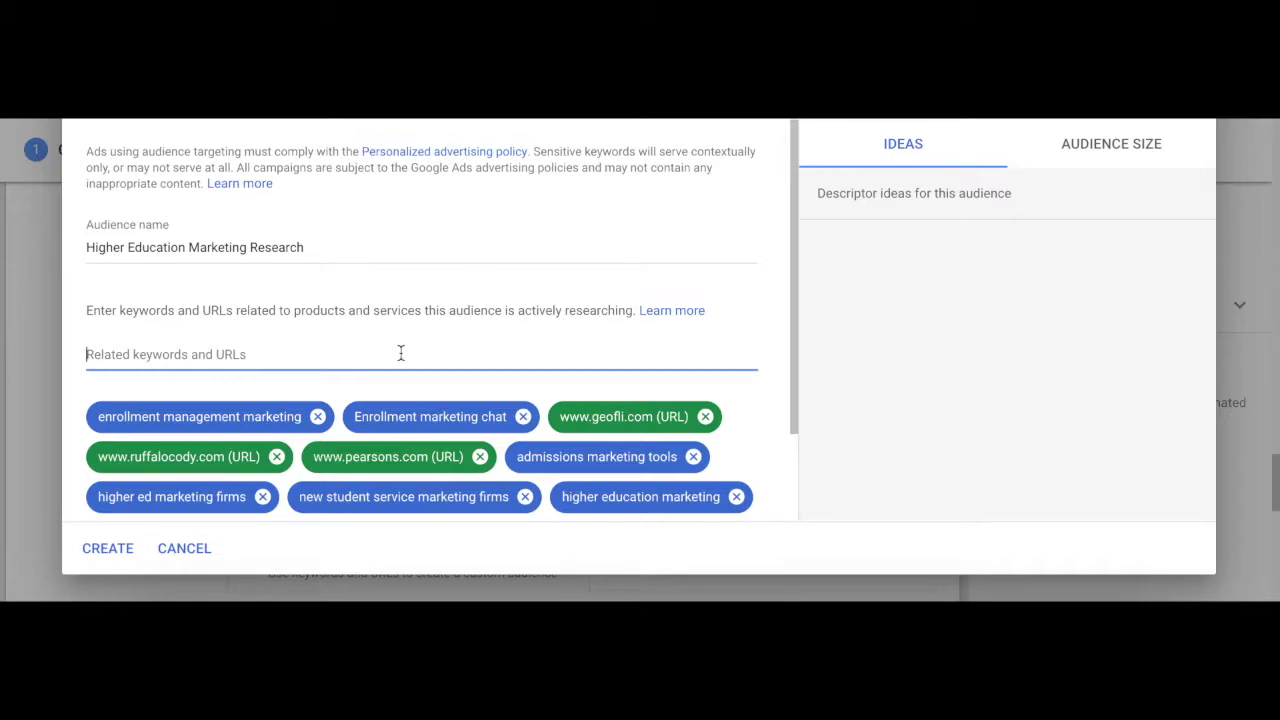
scroll(400, 353, down, 2)
click(110, 549)
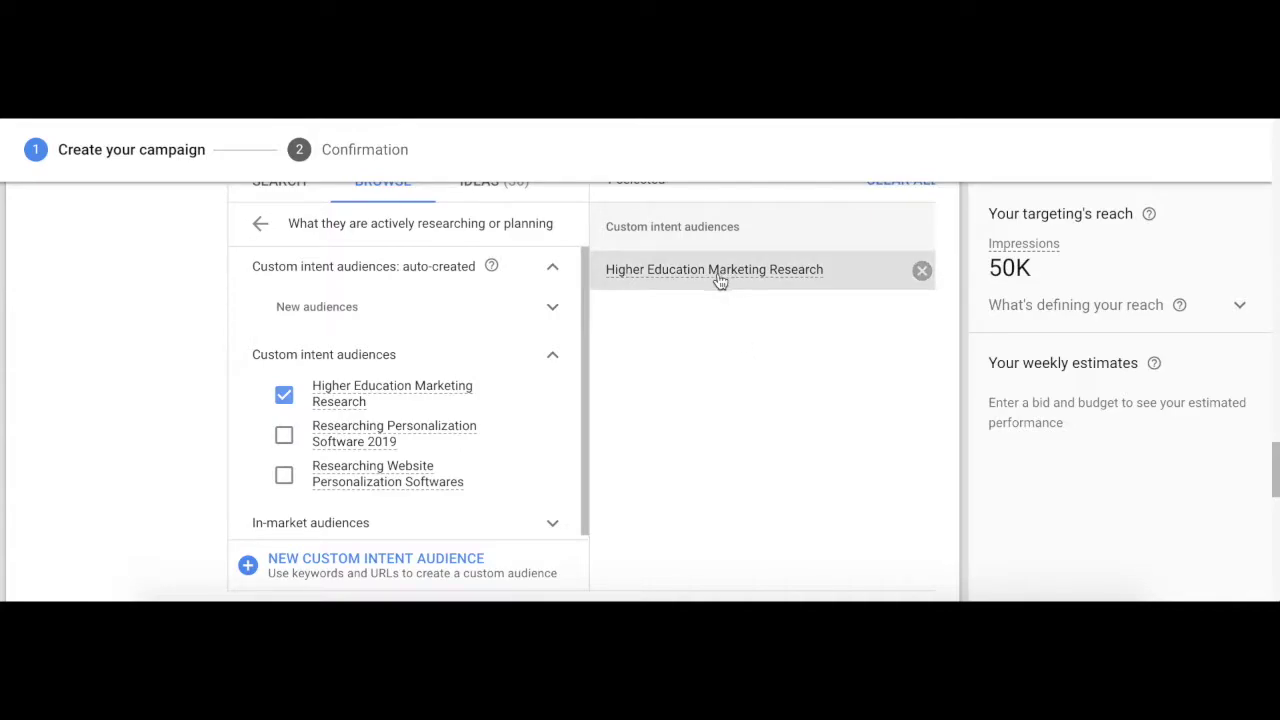
Step: Exclude the 18 - 24 age group from the campaign's targeted demographics, keeping the unknown age group included
scroll(284, 484, down, 5)
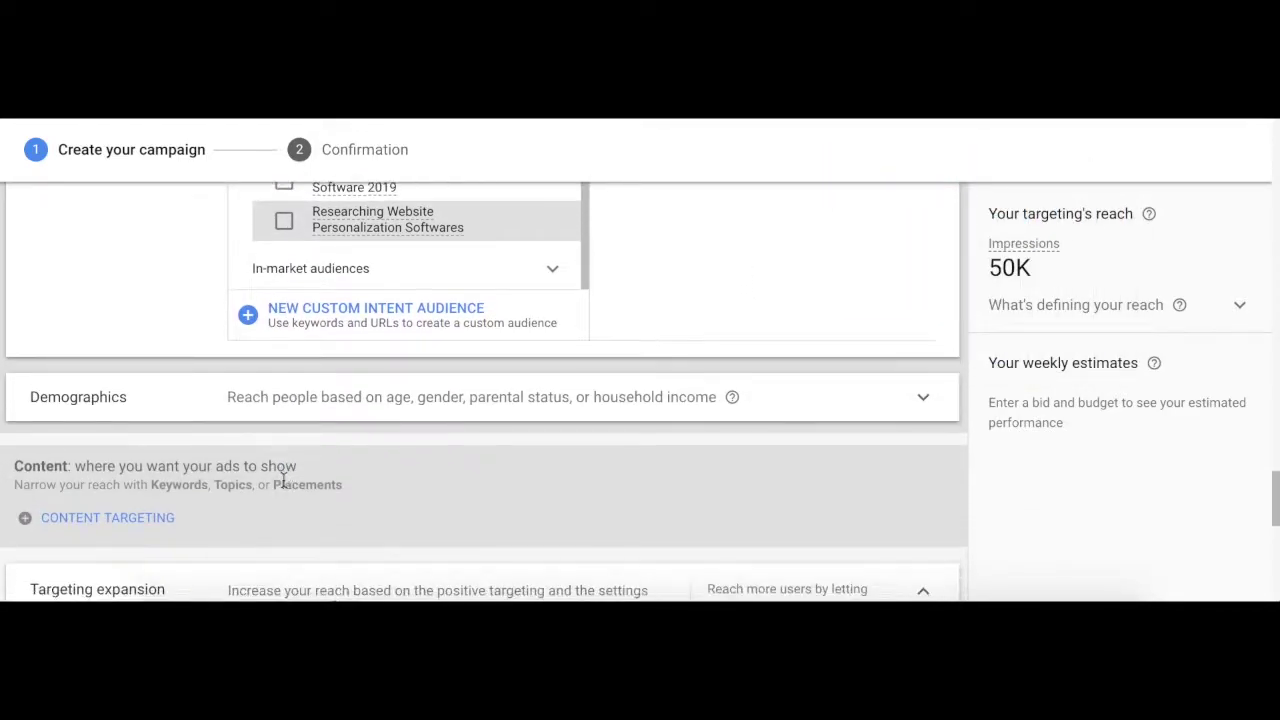
click(926, 400)
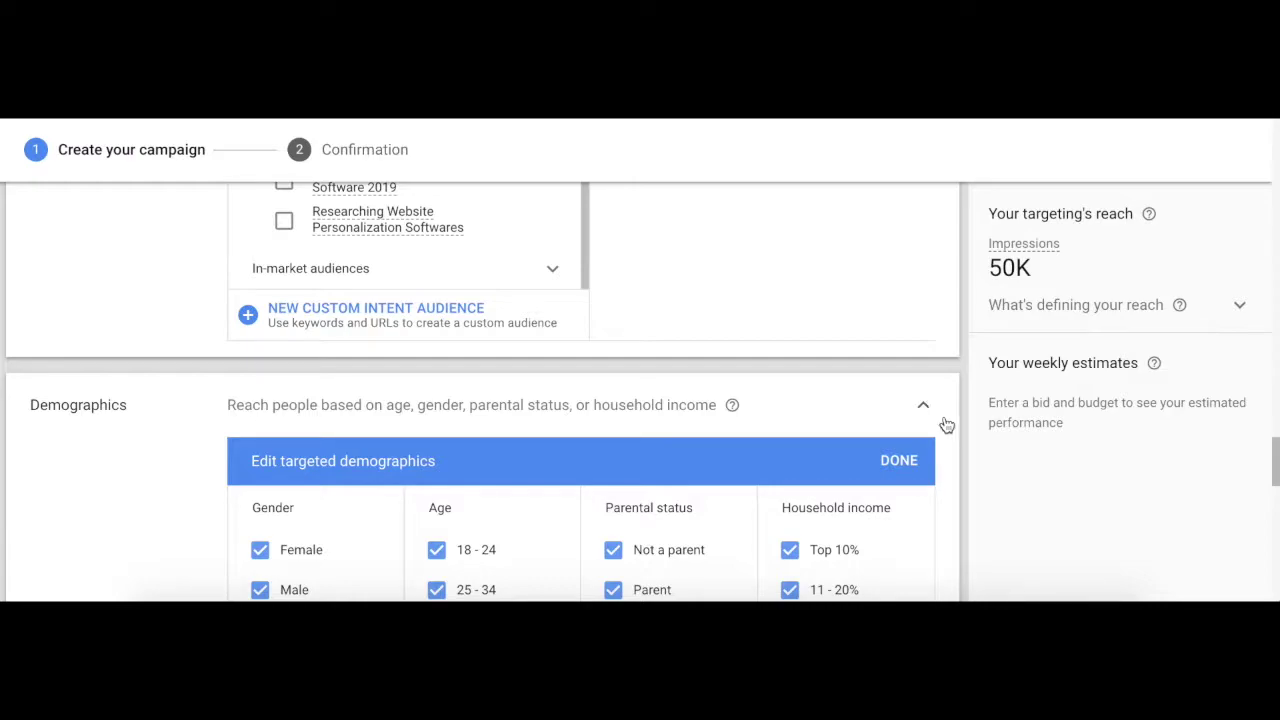
scroll(703, 497, down, 2)
scroll(703, 497, down, 3)
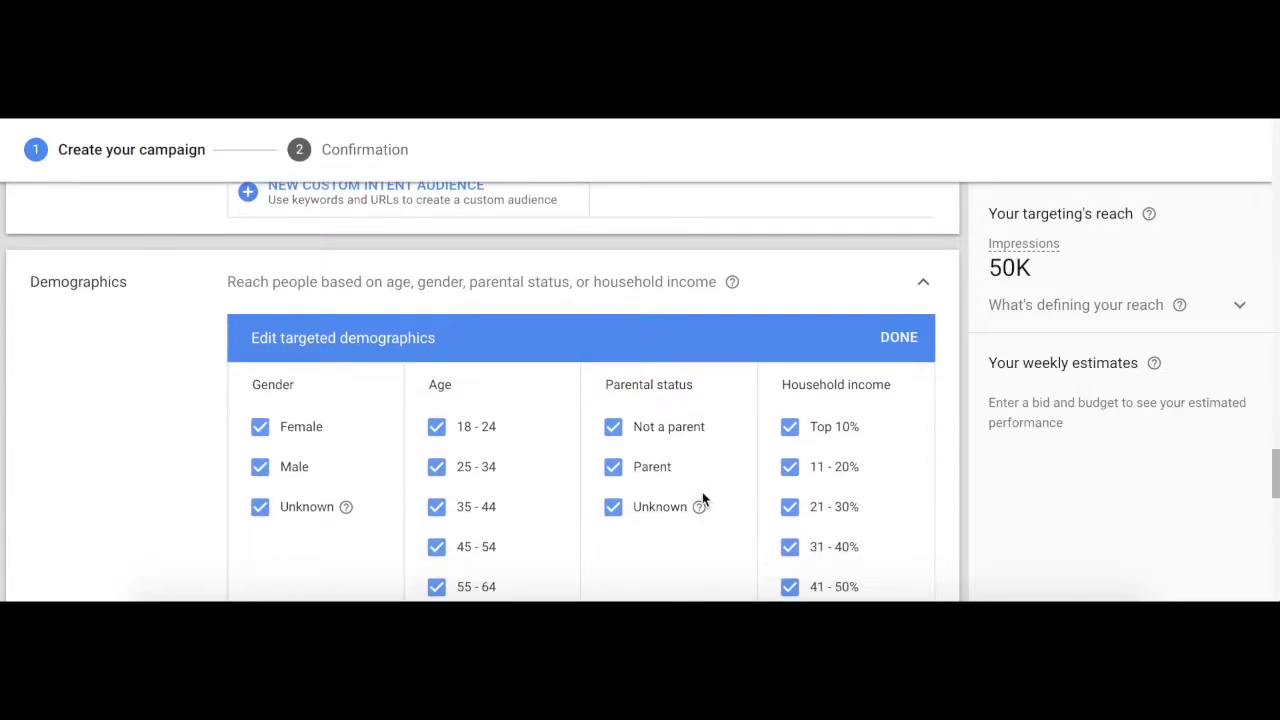
scroll(703, 497, down, 2)
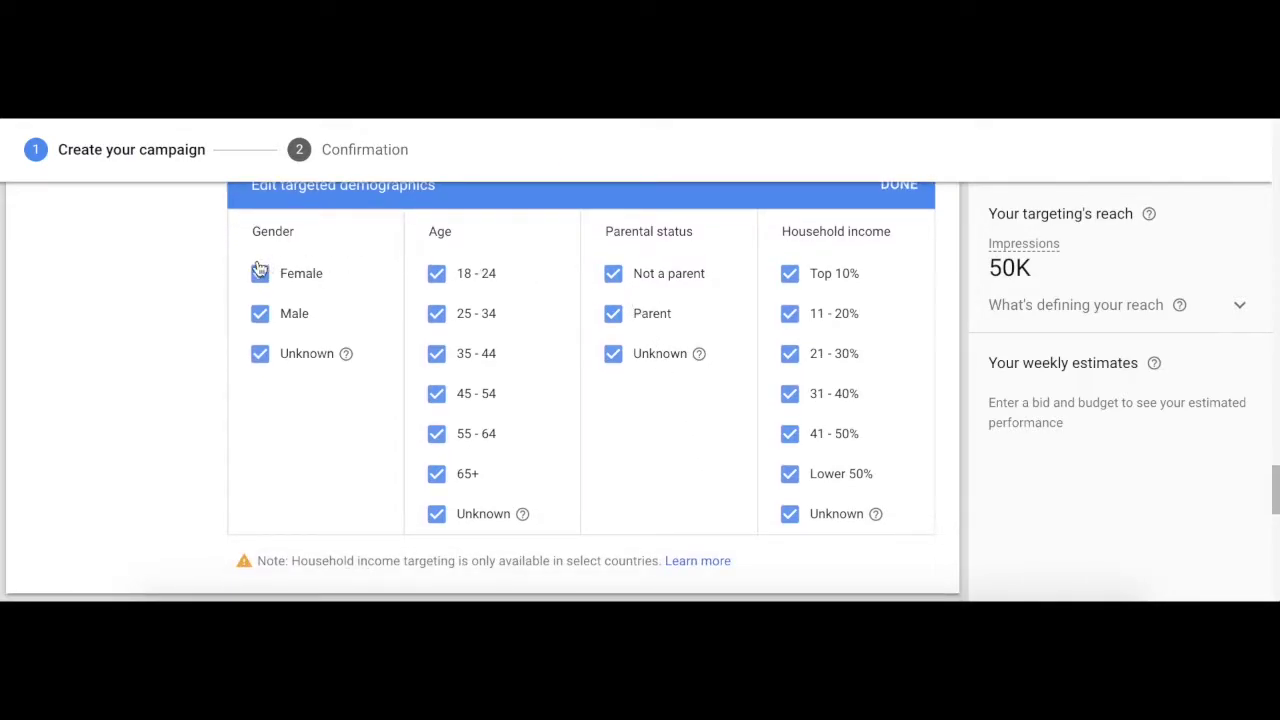
click(436, 274)
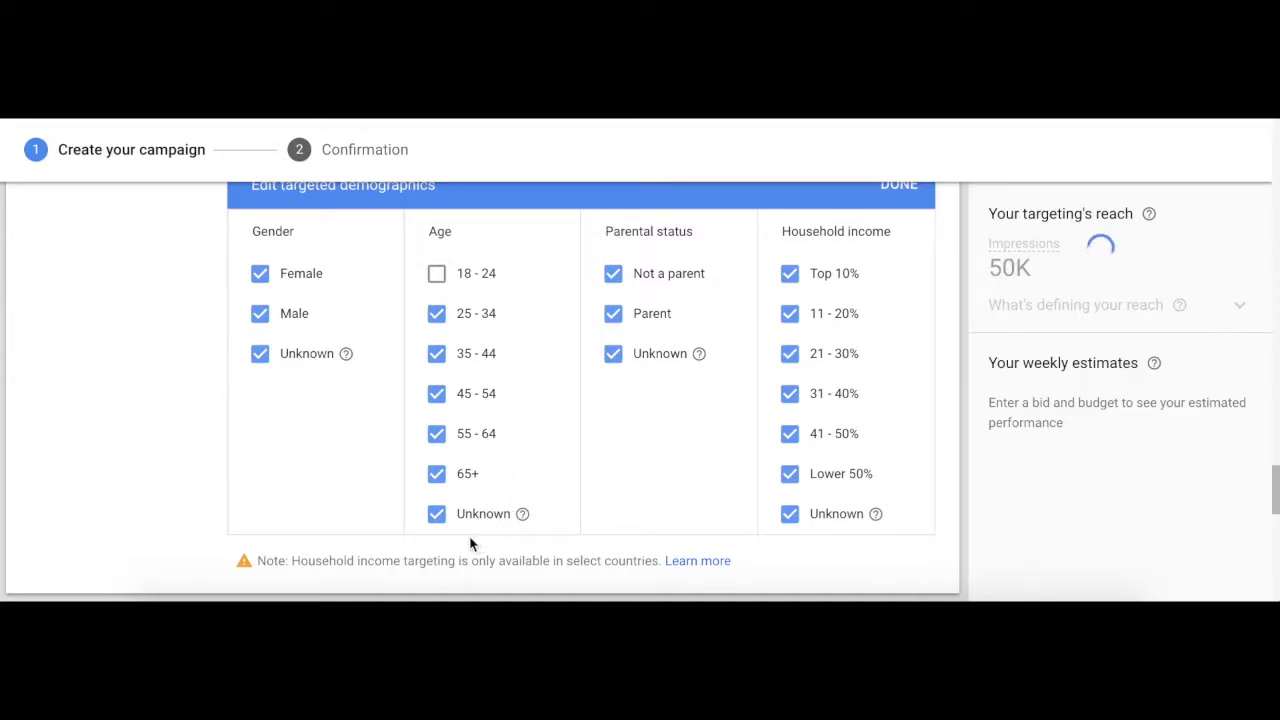
click(439, 522)
click(439, 522)
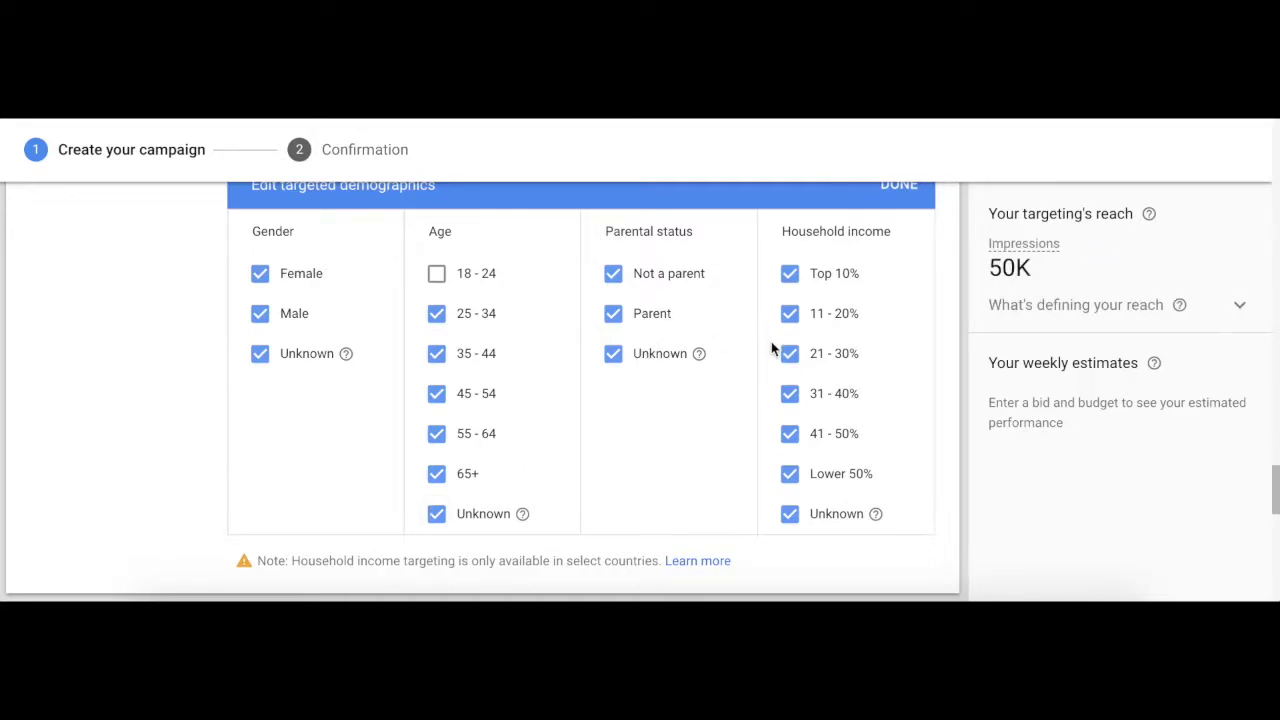
scroll(771, 343, down, 5)
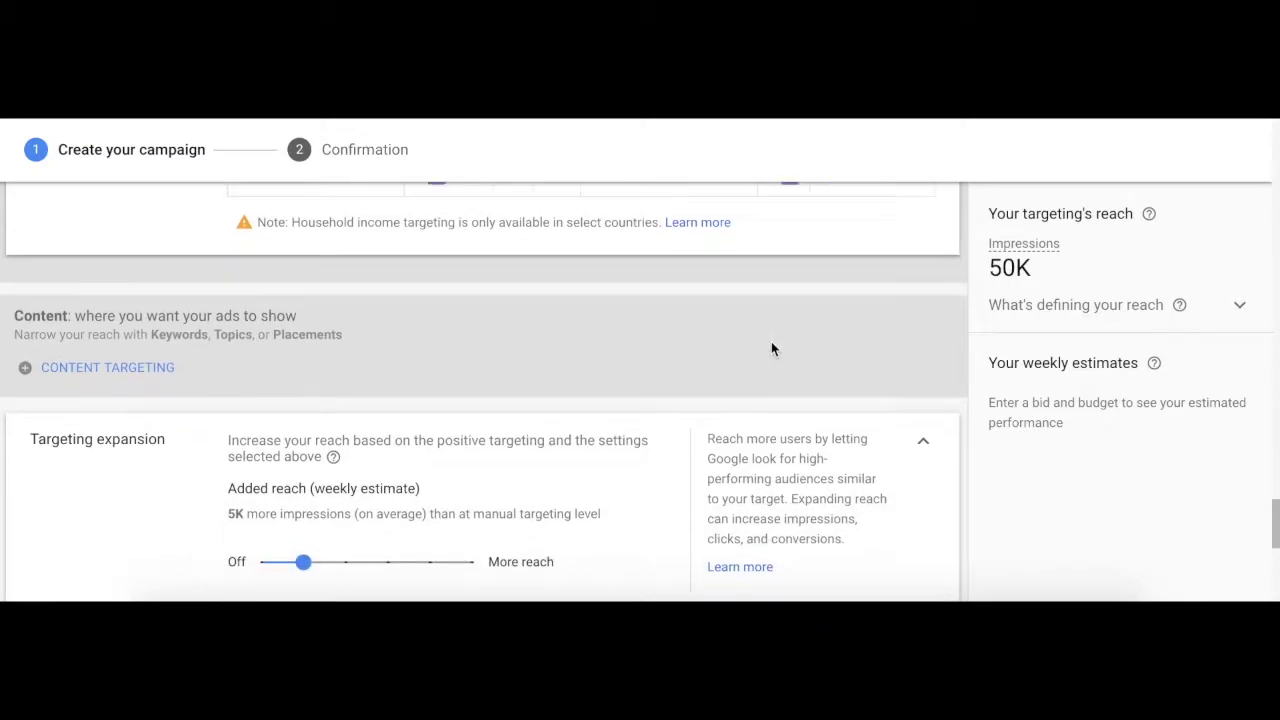
scroll(771, 343, down, 1)
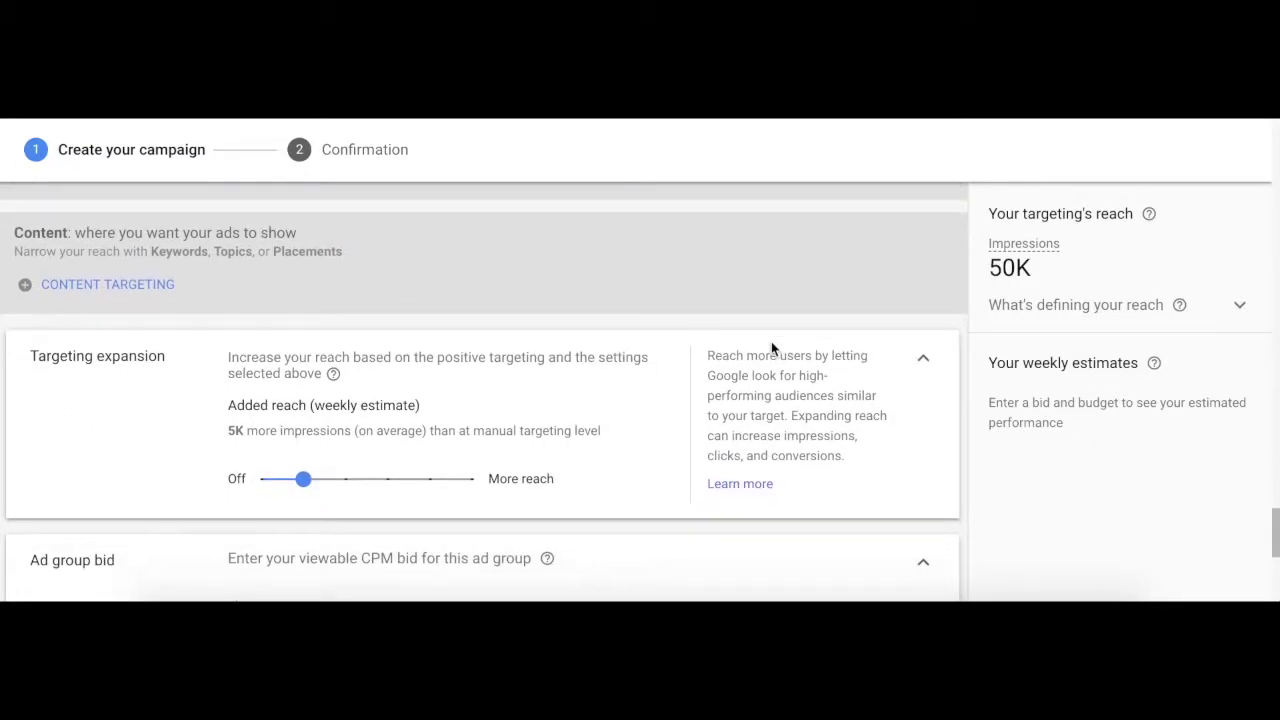
click(106, 293)
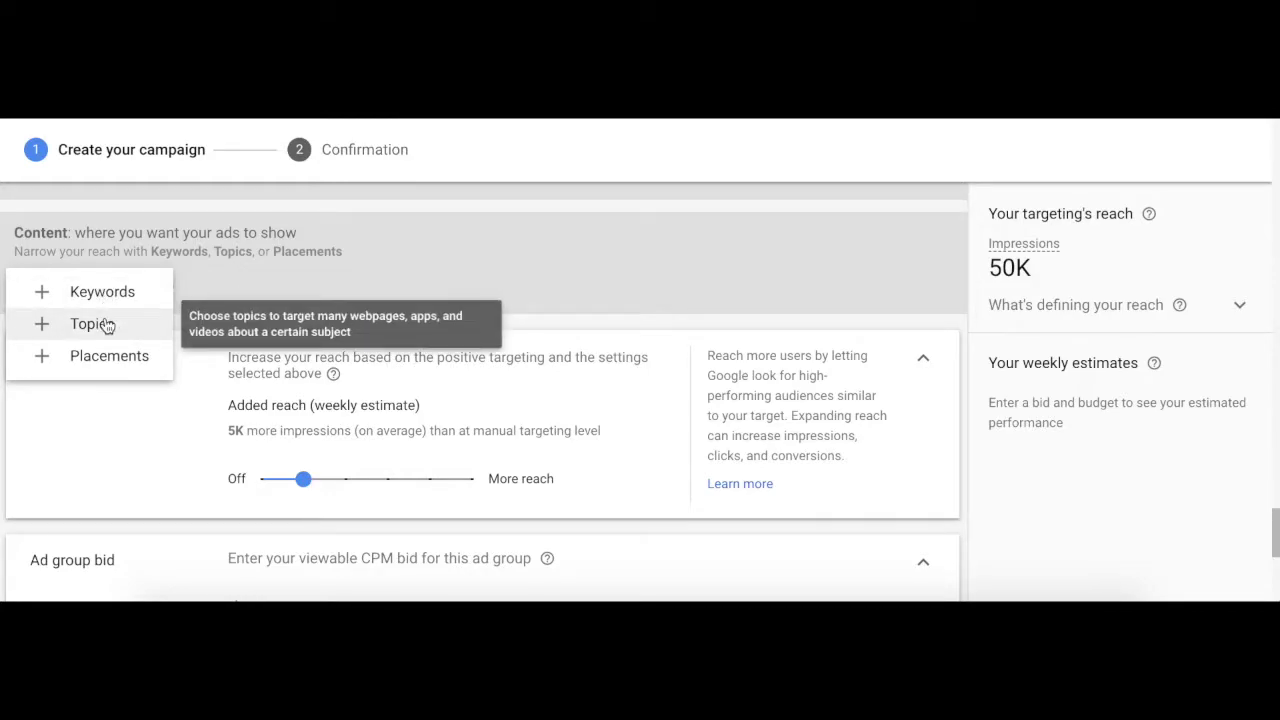
click(110, 415)
Step: Set the viewable CPM bid for the ad group to $5
scroll(110, 415, down, 1)
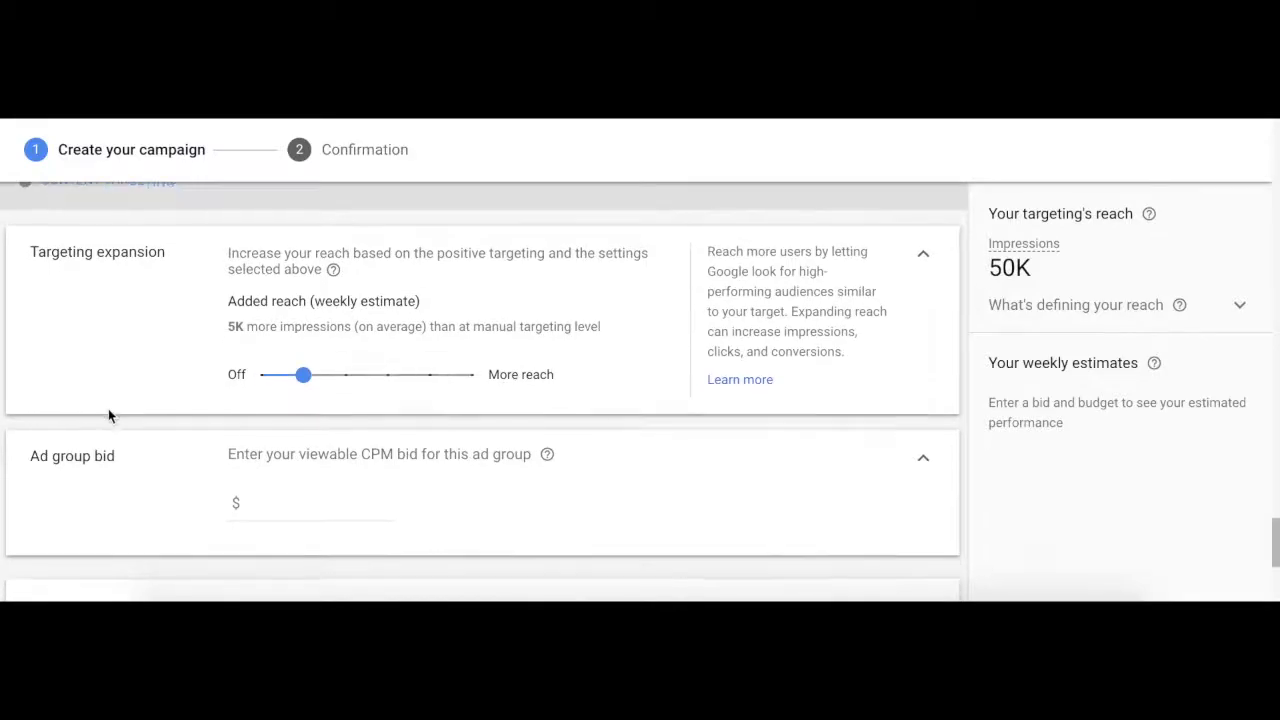
click(291, 482)
text(5)
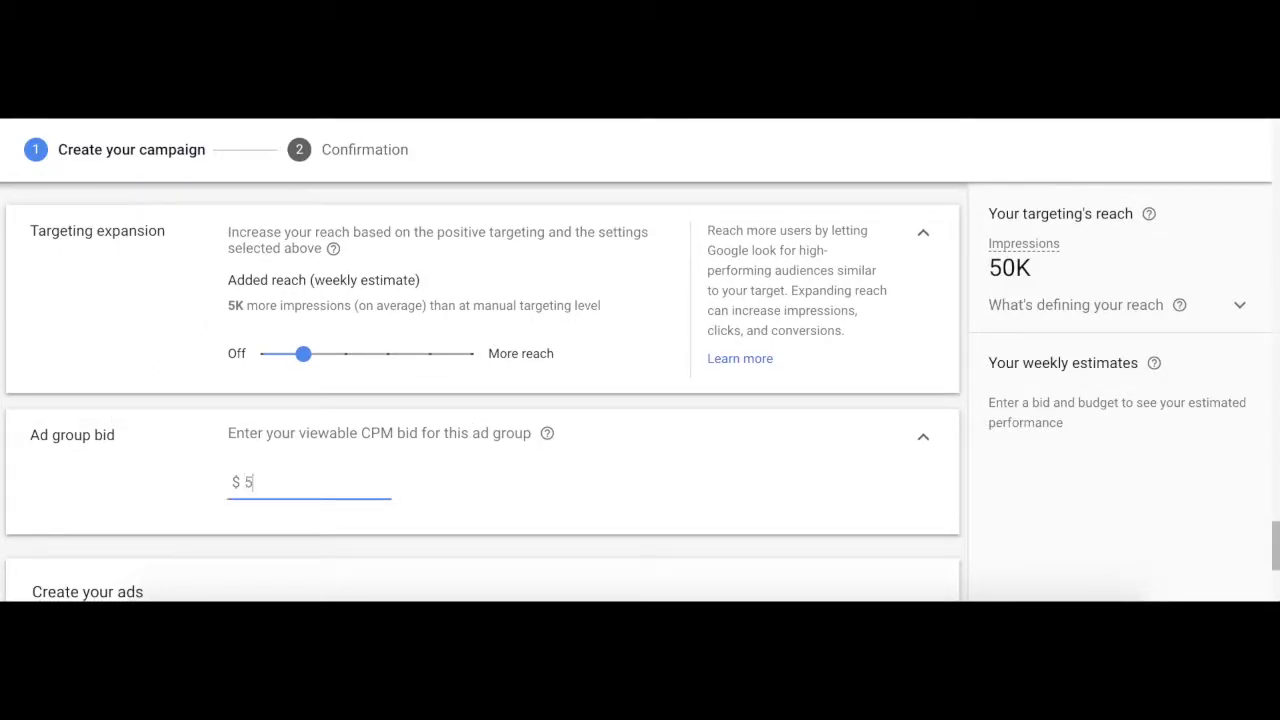
scroll(158, 523, down, 1)
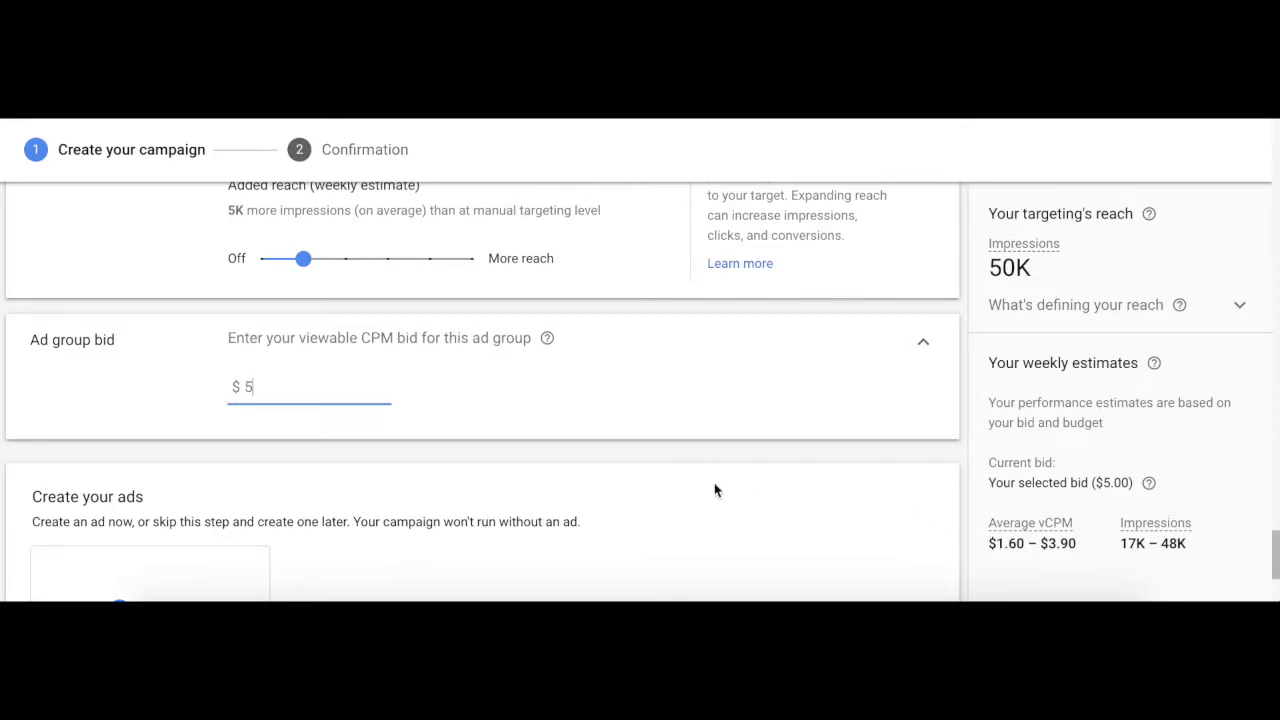
scroll(600, 507, down, 1)
scroll(620, 505, down, 2)
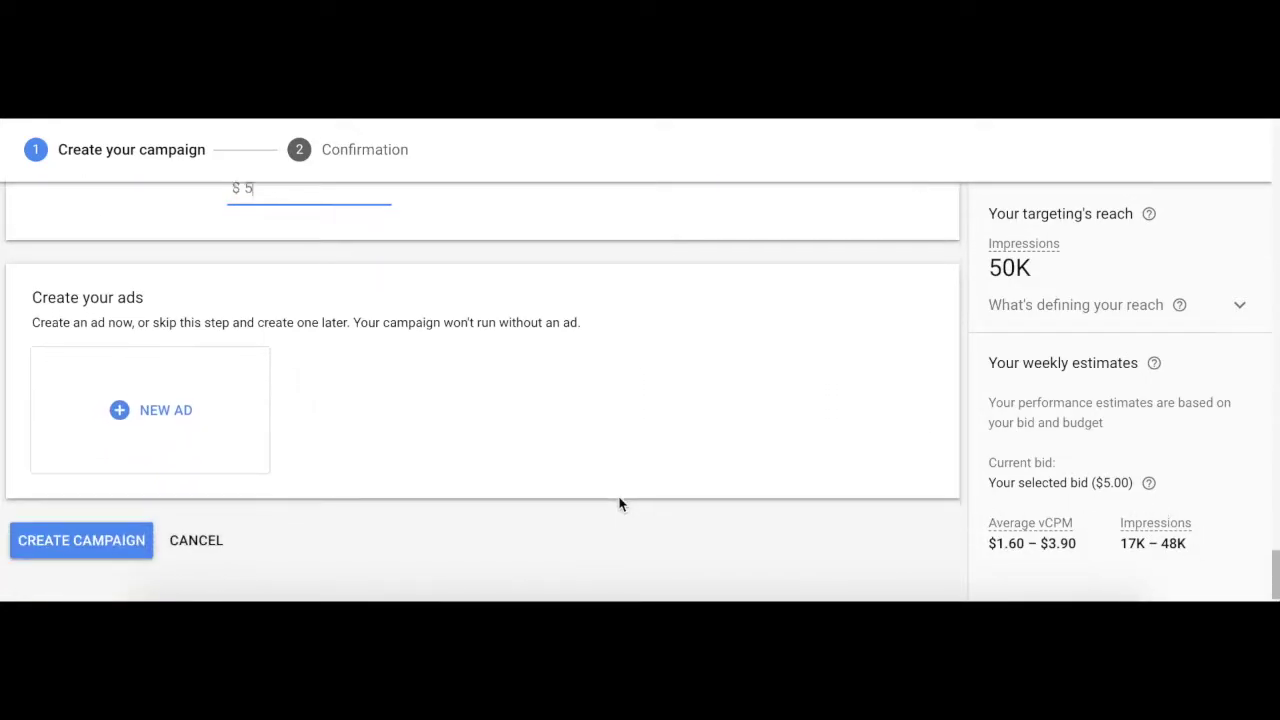